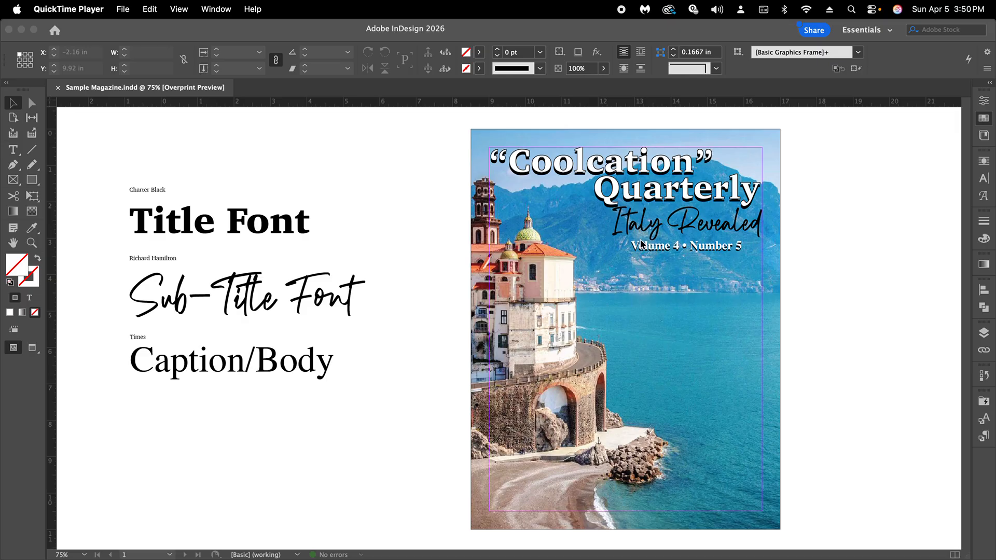
Step: Set the first blank spread after the cover to two columns per page, keeping the 0.1667 in gutter
scroll(643, 235, right, 1)
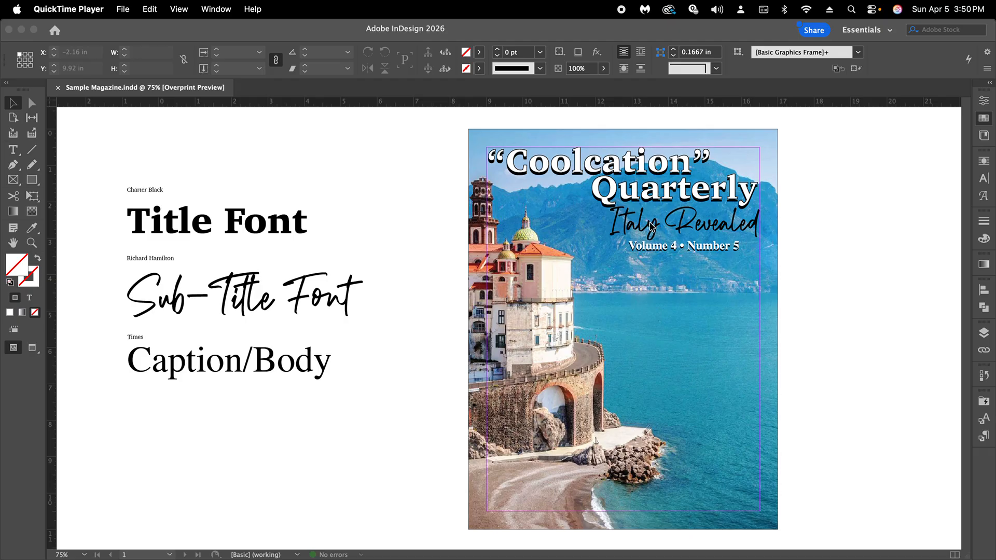
scroll(702, 291, down, 5)
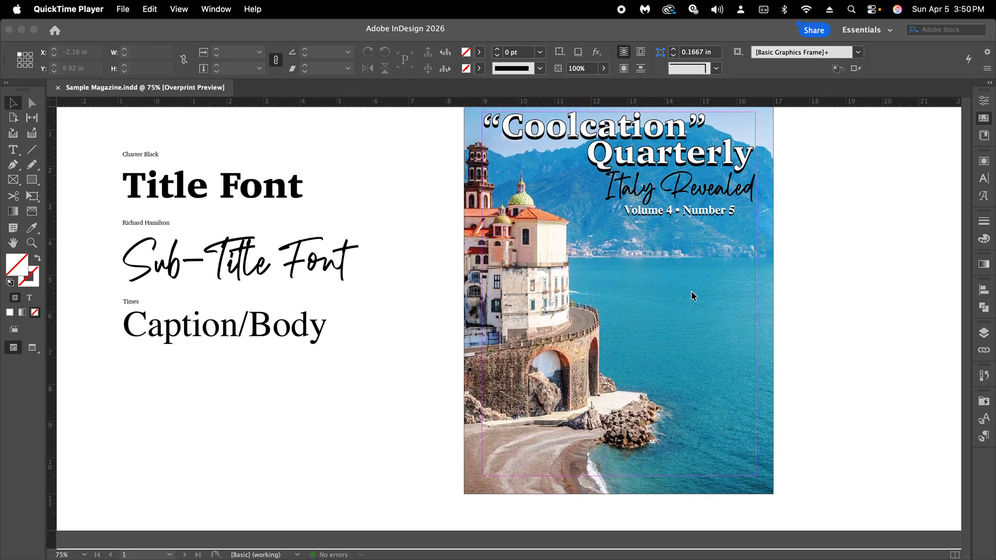
scroll(691, 296, down, 10)
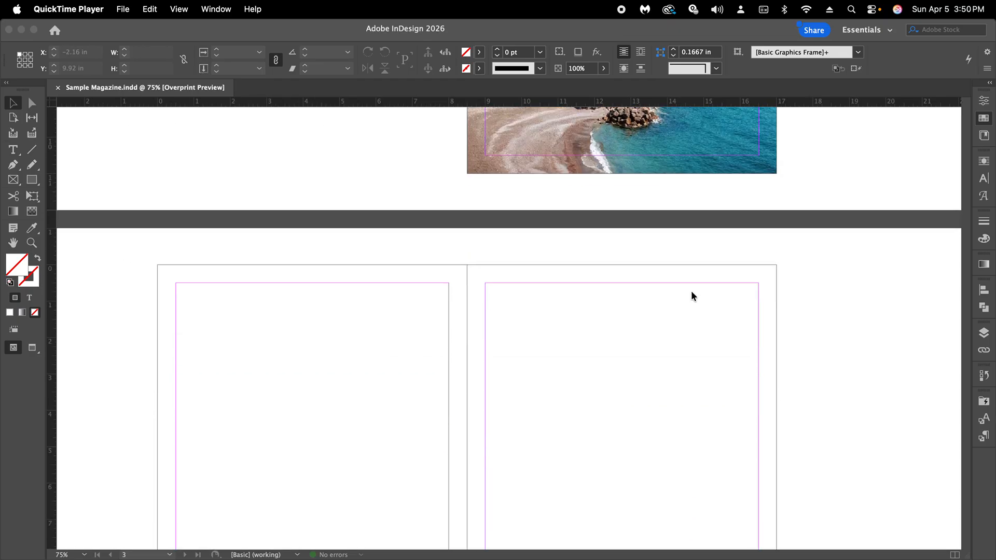
scroll(691, 296, down, 2)
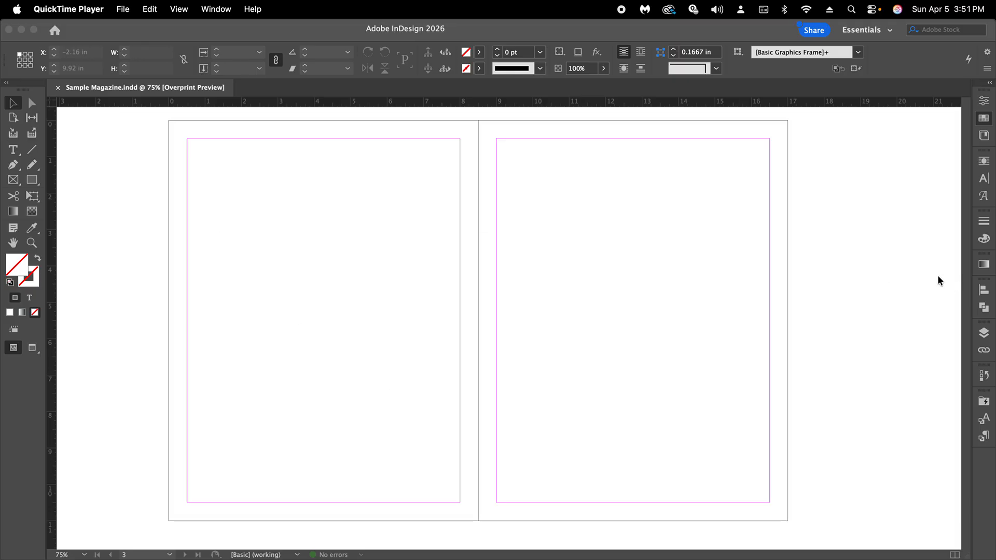
click(100, 166)
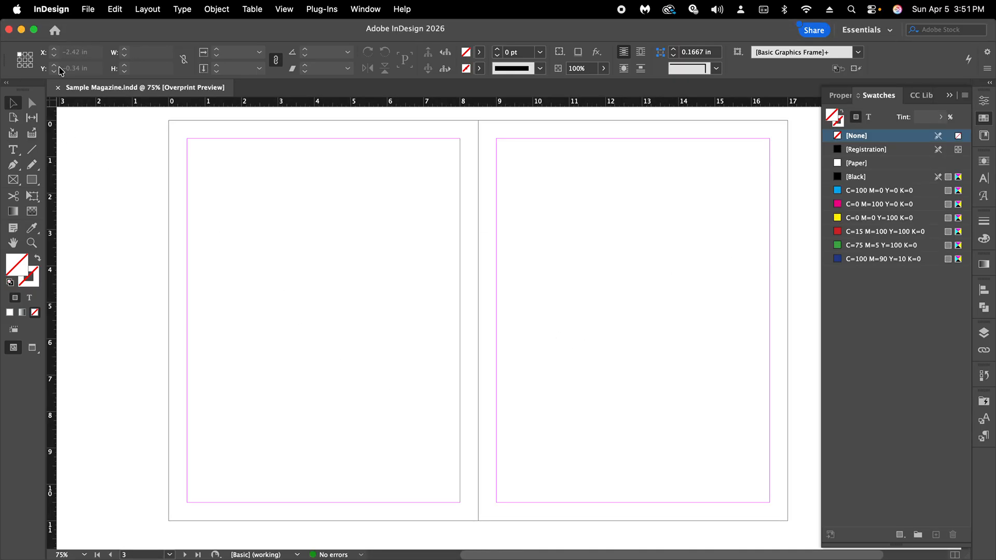
click(138, 14)
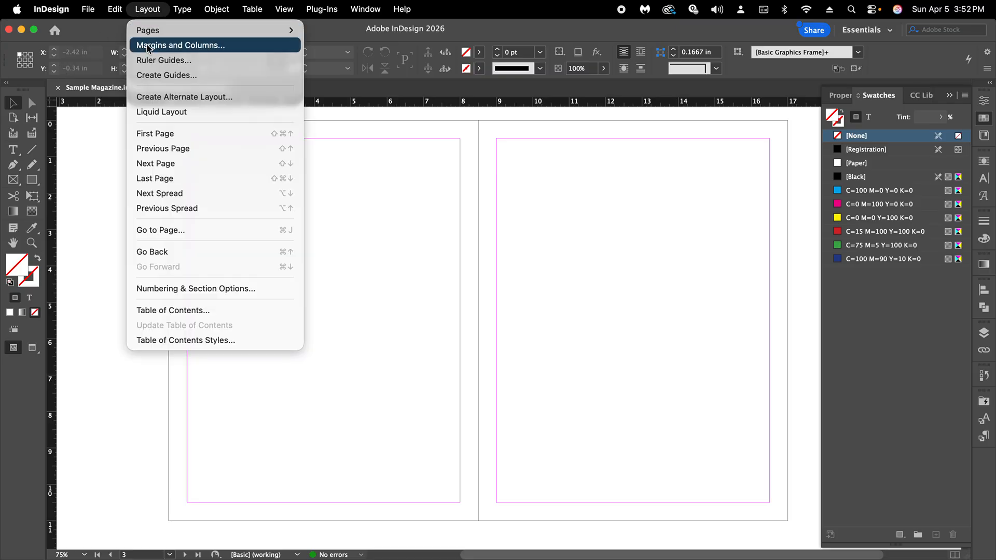
click(149, 46)
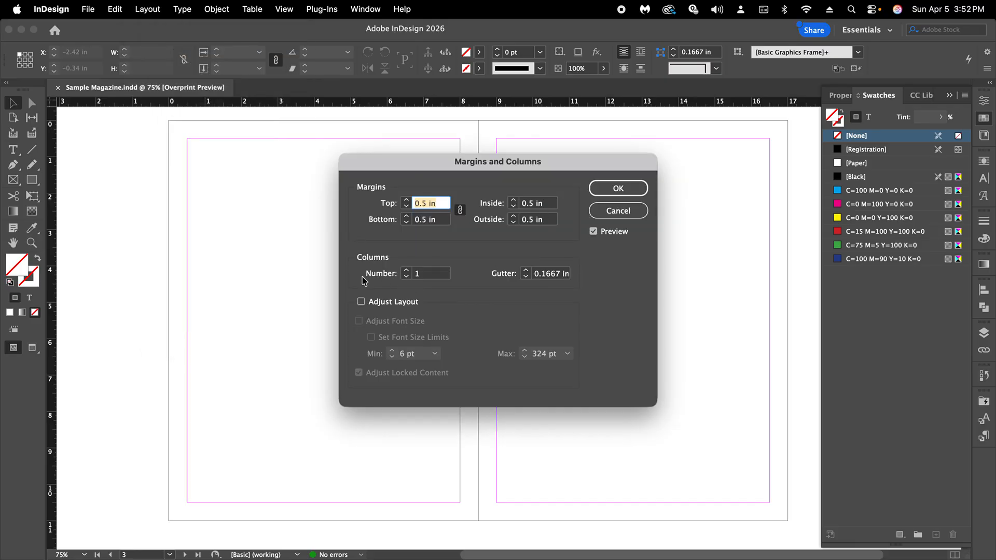
click(406, 270)
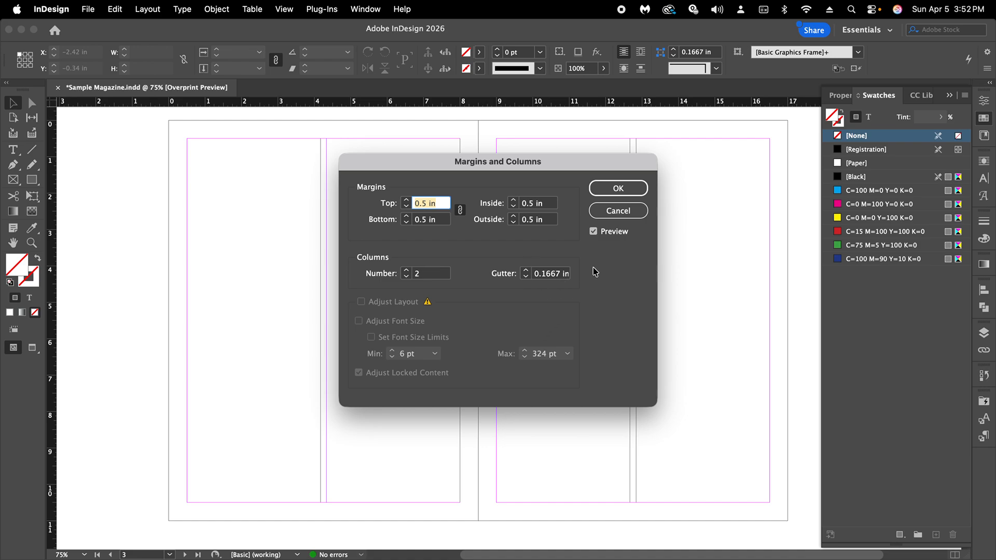
click(613, 185)
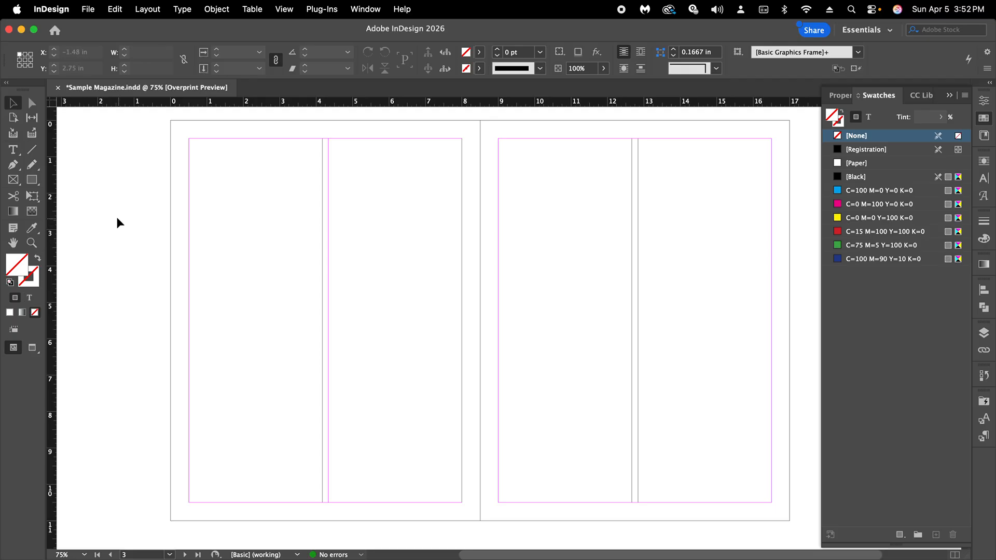
Step: Draw a rectangle about 3.67 by 3.56 in from the top margin corner across the left page's first column
scroll(113, 210, right, 1)
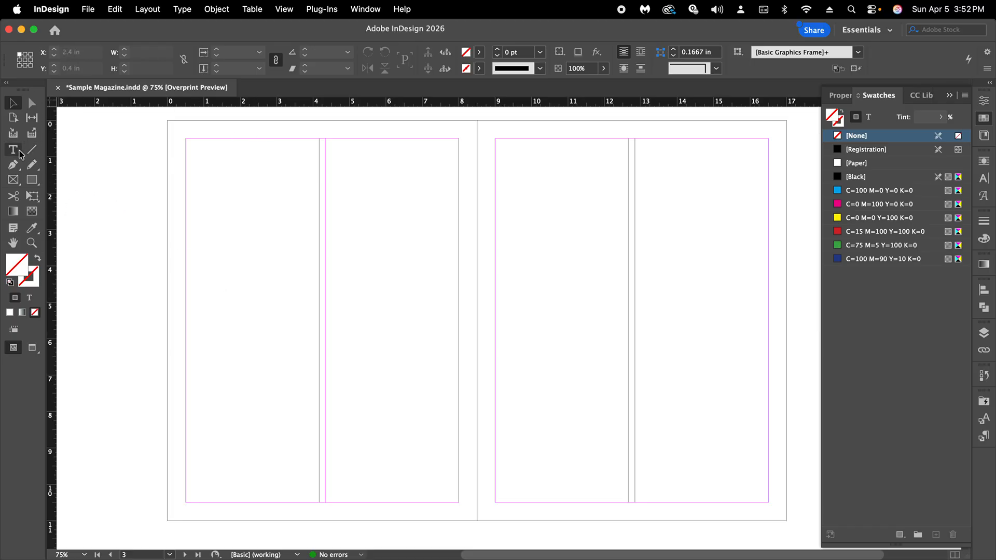
click(31, 180)
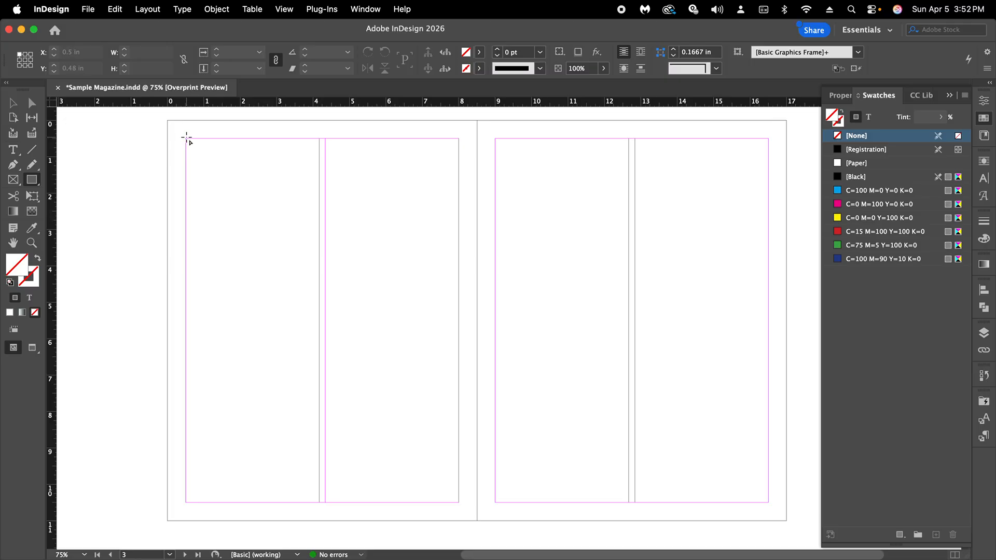
drag(186, 139, 319, 269)
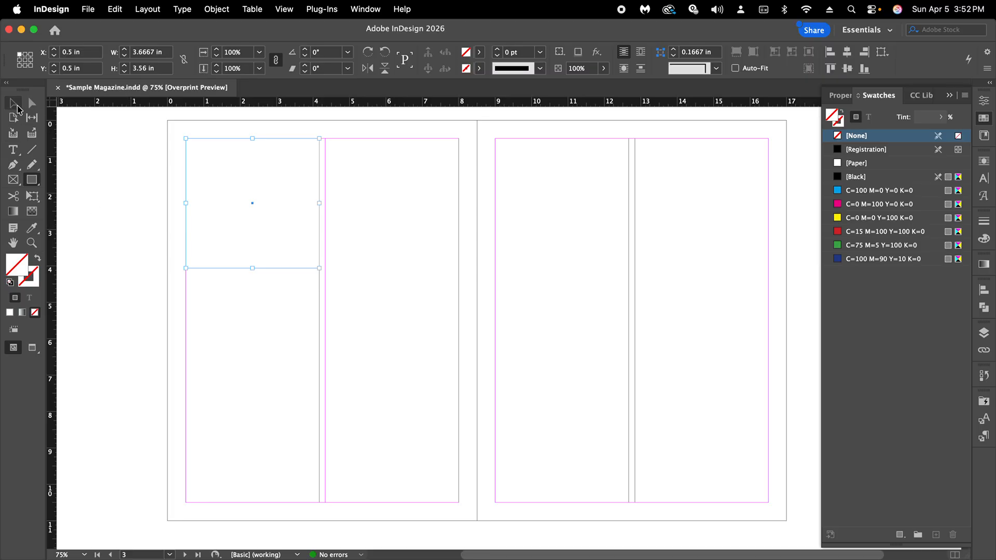
Step: Fill the new rectangle with the Black swatch at a 22% tint and deselect it
click(15, 104)
click(851, 179)
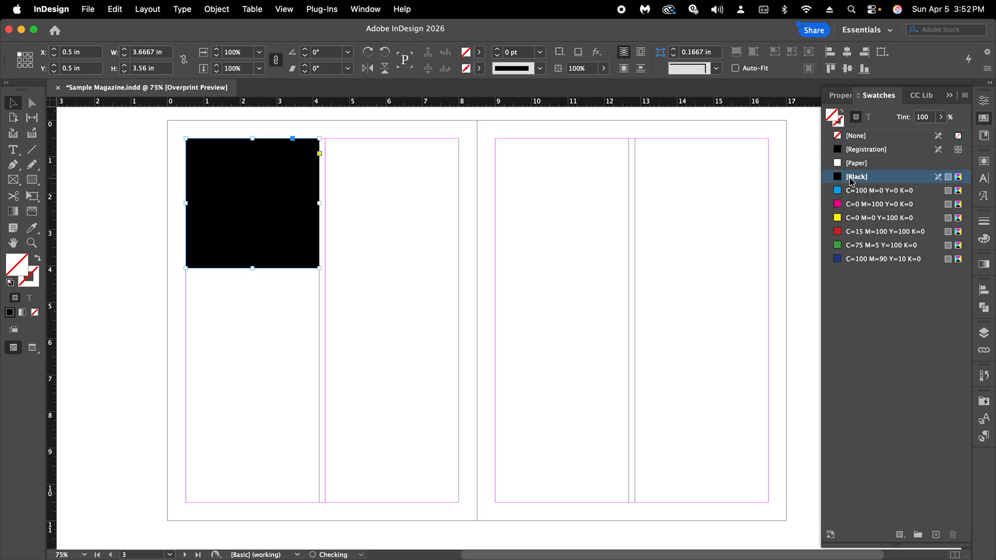
click(940, 117)
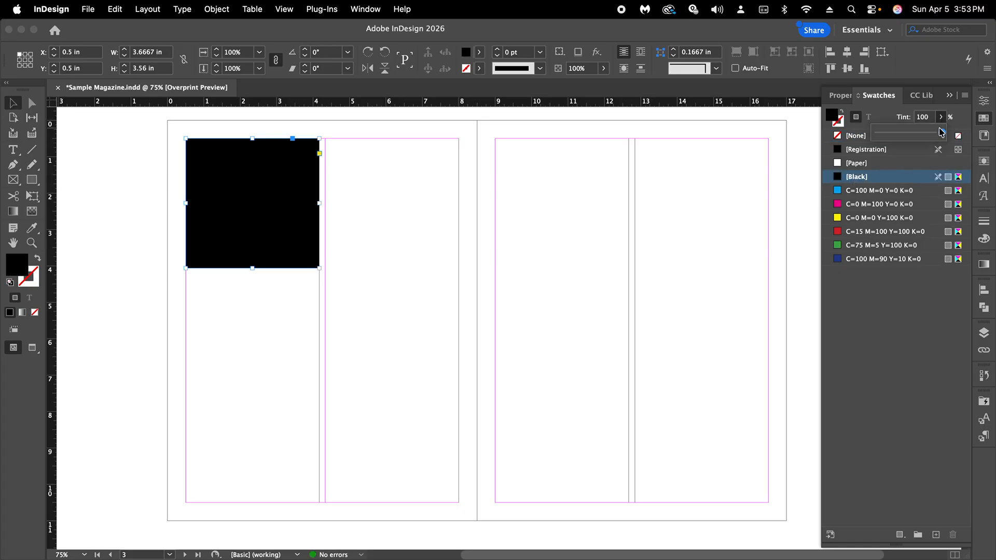
drag(940, 133, 892, 140)
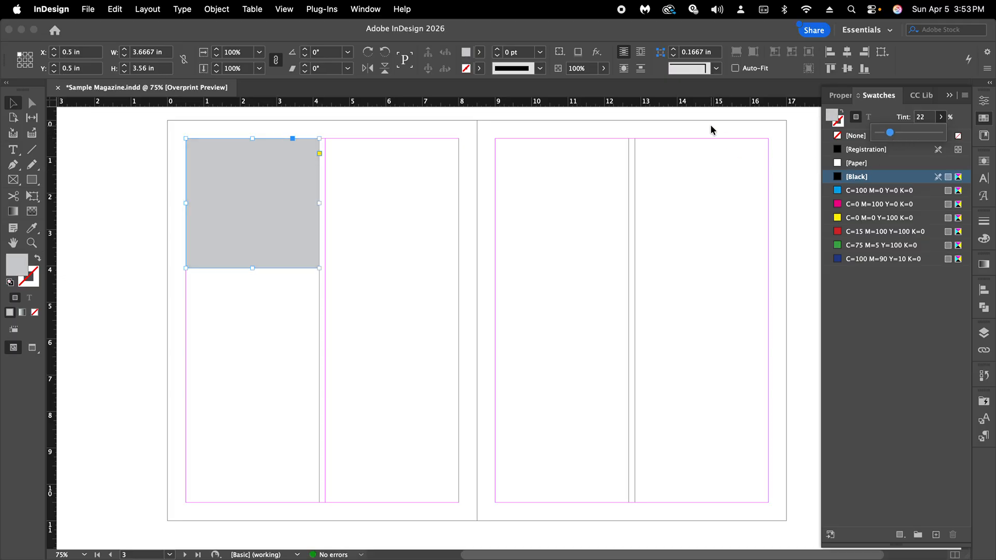
click(720, 216)
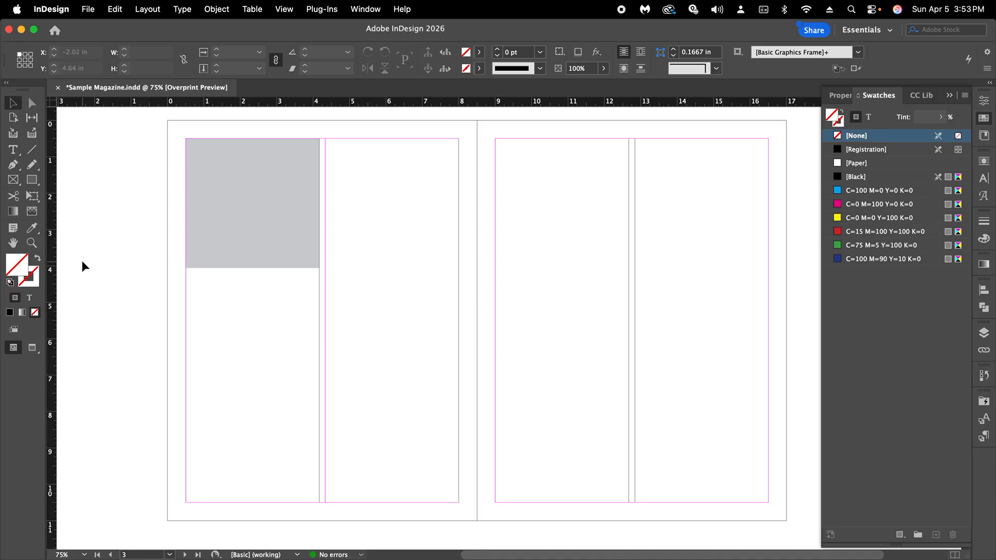
Step: Duplicate the gray rectangle and place the copy beneath it in the same column, at about Y 4.5 in
click(276, 216)
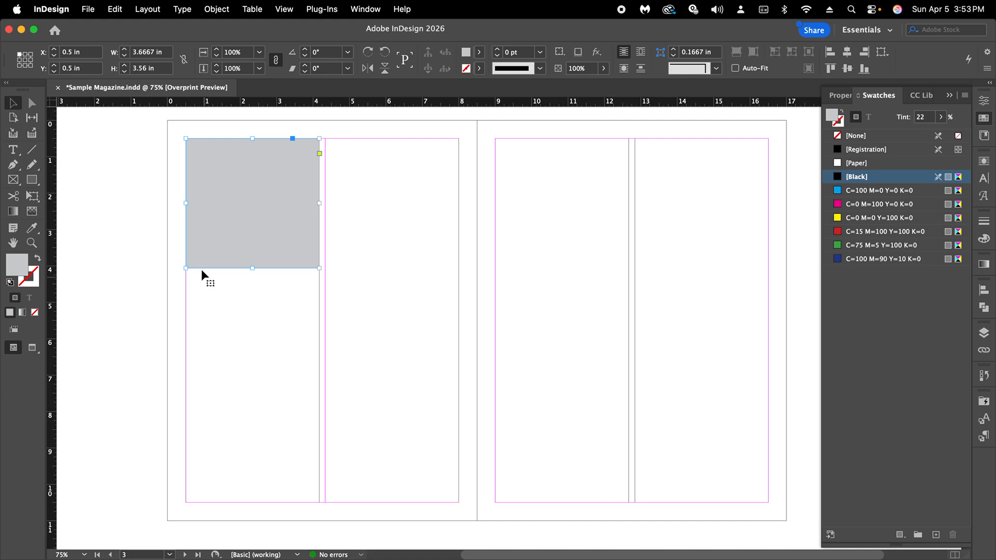
scroll(202, 269, left, 1)
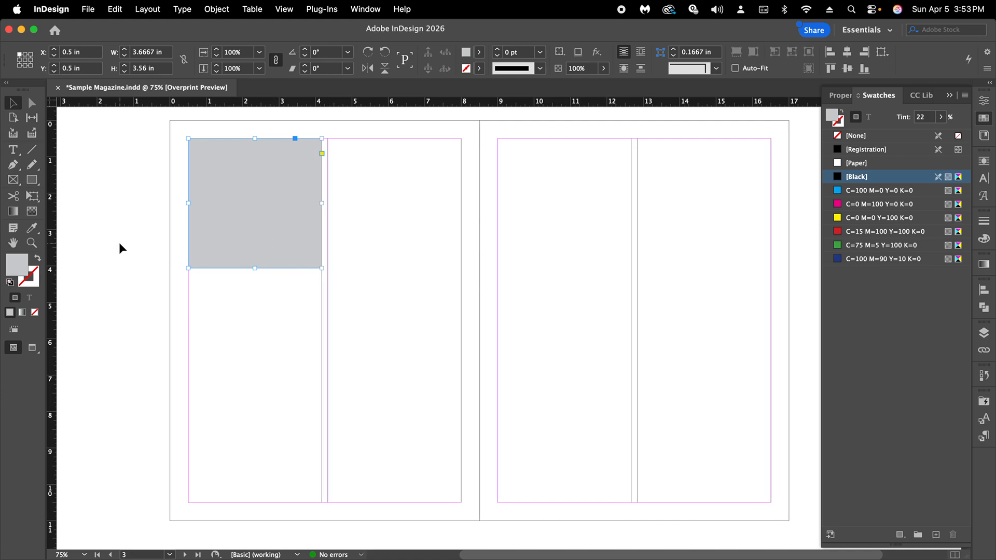
click(268, 372)
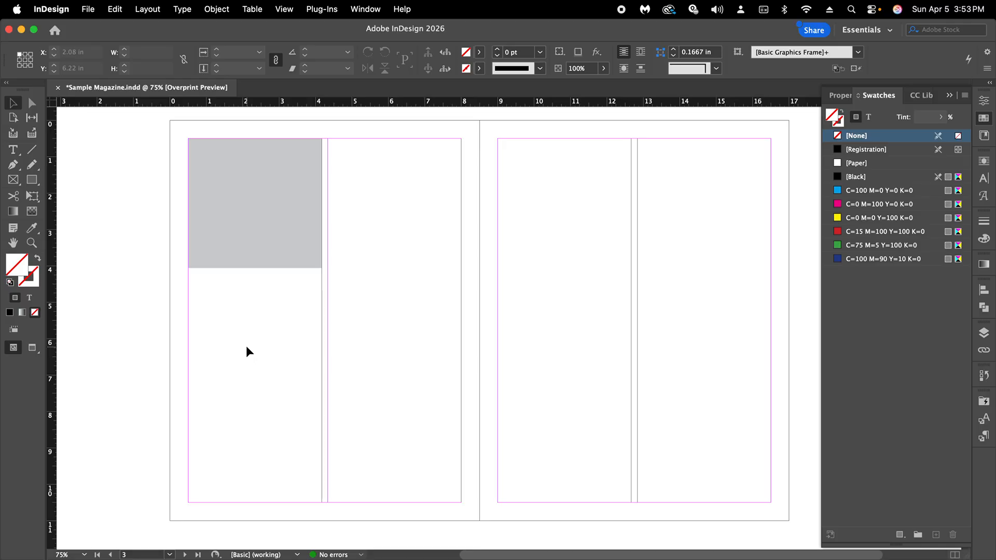
key(super+v)
scroll(520, 285, right, 1)
drag(522, 290, 267, 315)
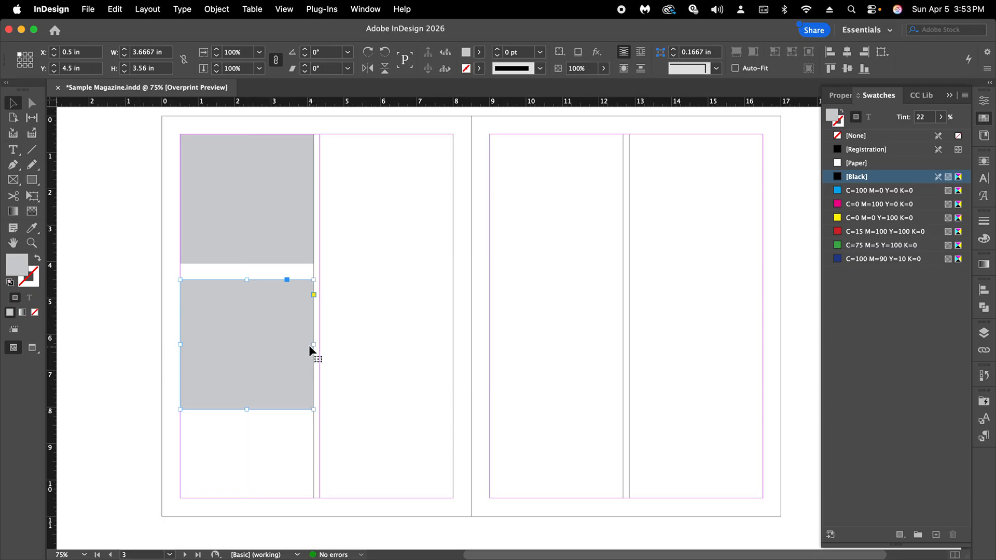
Step: Narrow the lower rectangle to 1.8333 in, nudge it to Y 4.56 in, and paste a copy flush against its right side
drag(313, 344, 249, 340)
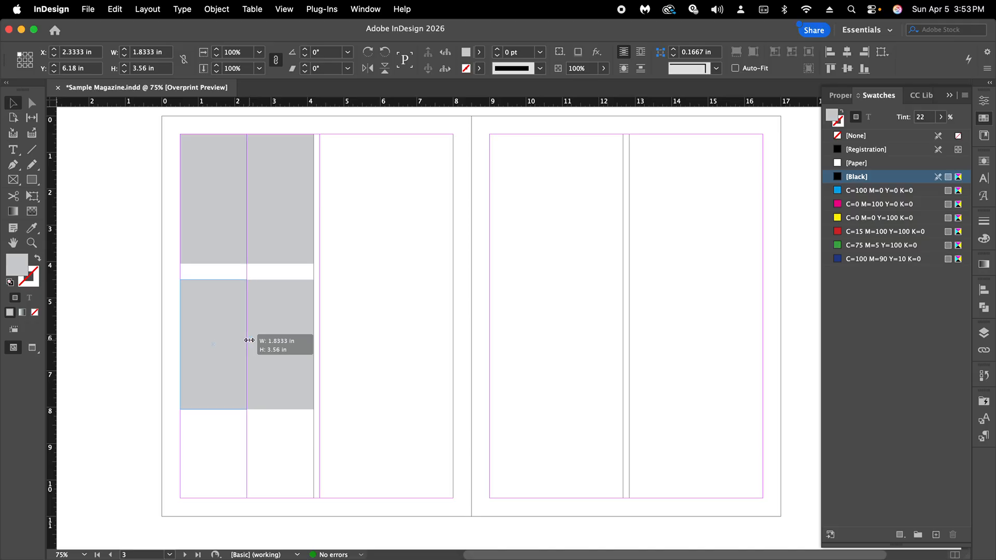
drag(250, 339, 249, 339)
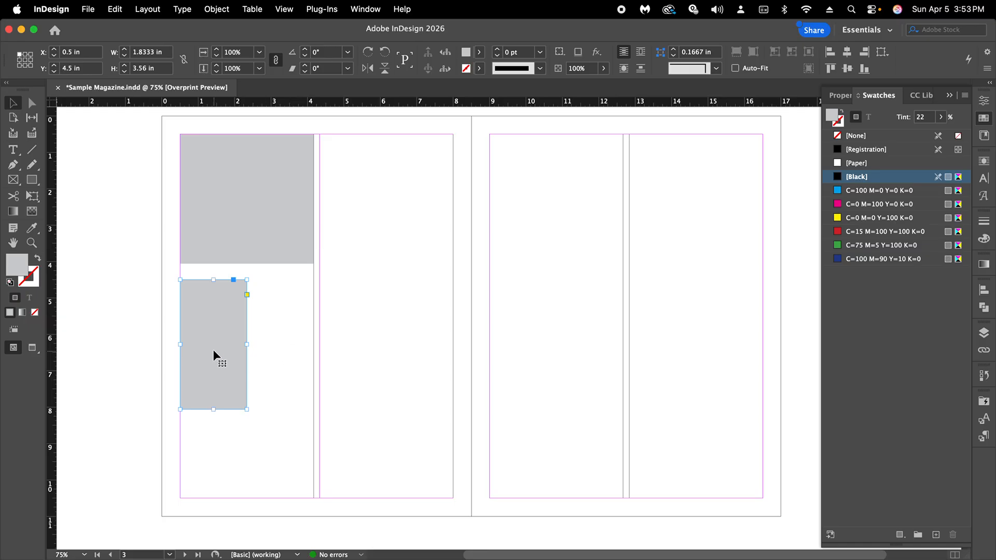
drag(214, 351, 215, 353)
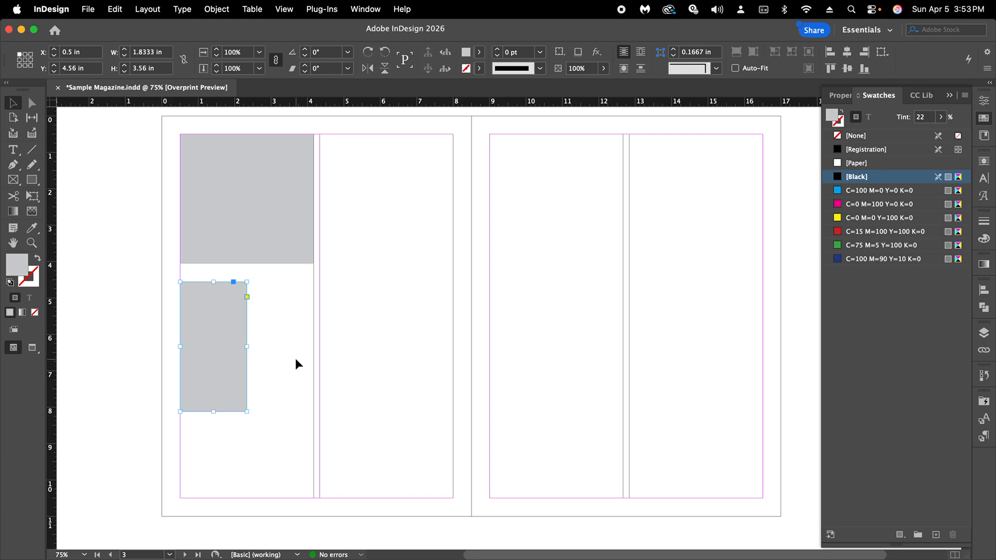
key(super+v)
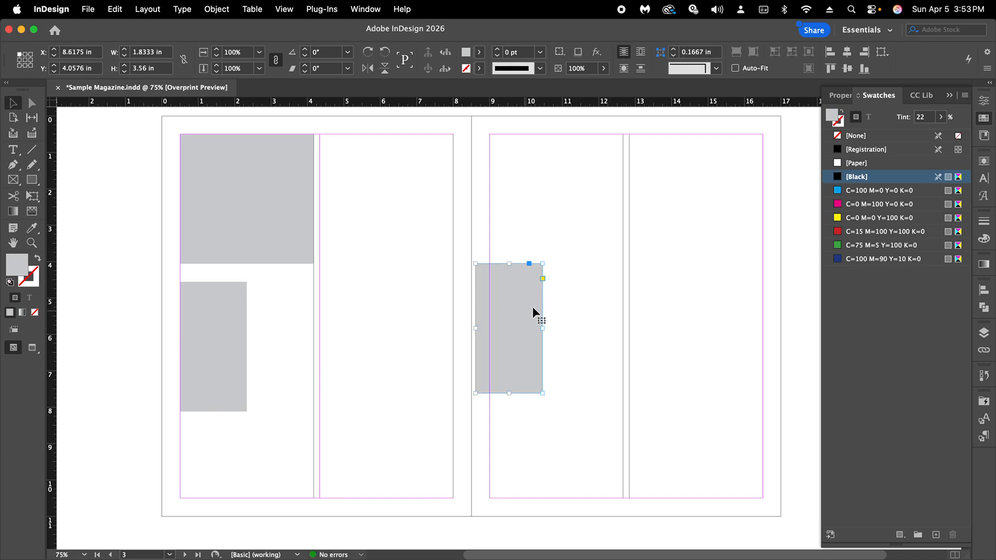
drag(506, 310, 301, 324)
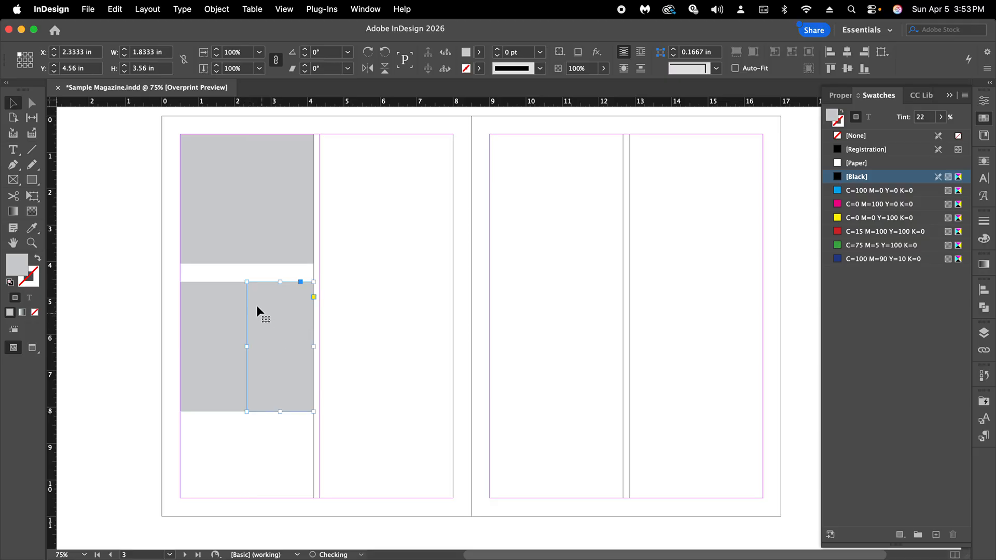
Step: Narrow the lower left rectangle to 1.625 in wide and delete the wider rectangle beside it
click(217, 332)
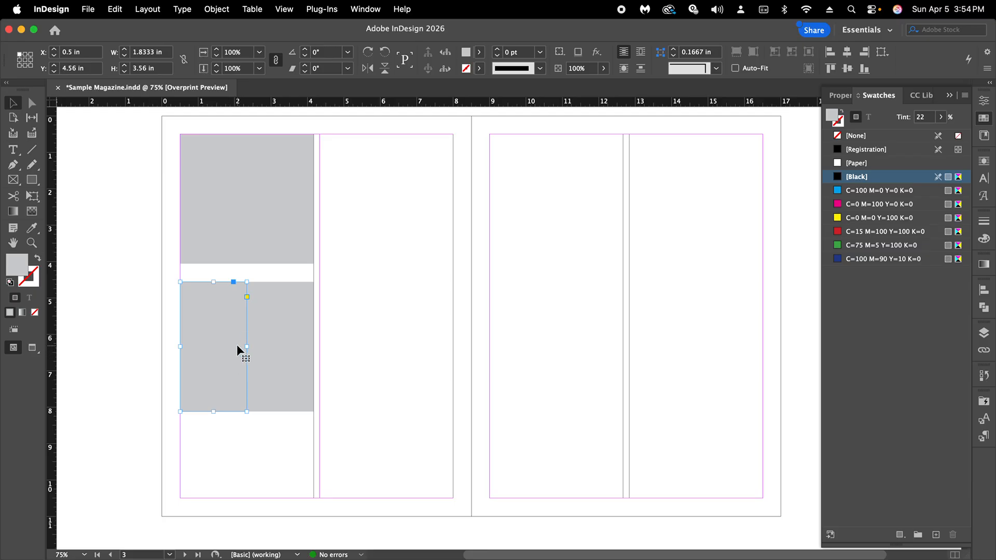
drag(244, 346, 239, 346)
click(276, 341)
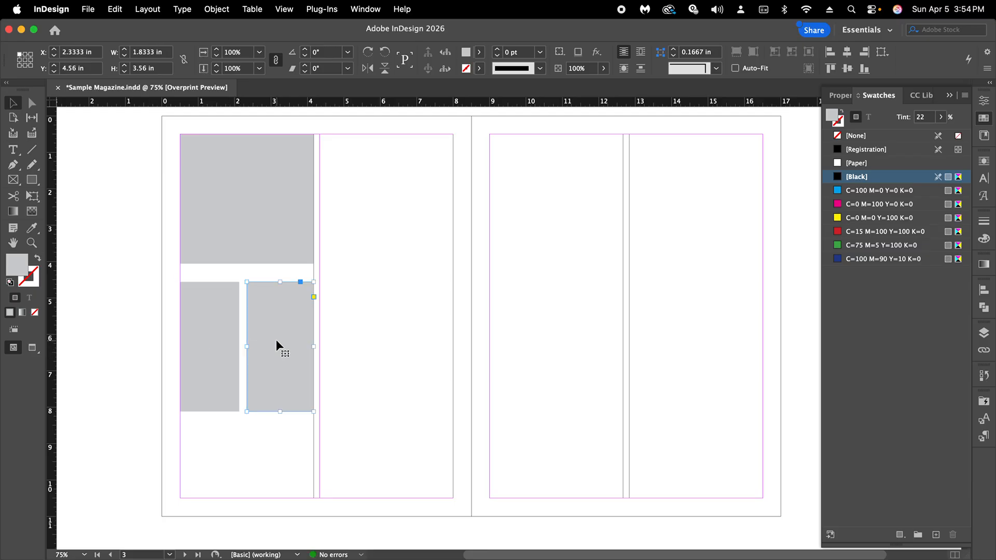
key(Delete)
Step: Duplicate the 1.625 in wide rectangle and align the copy level with it at the first column's right edge
click(214, 318)
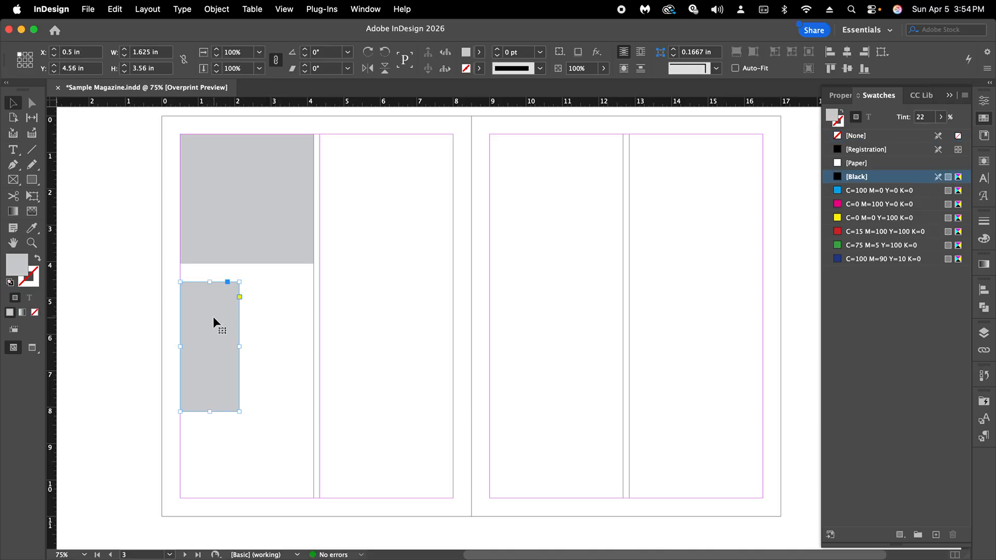
key(super+c)
key(super+v)
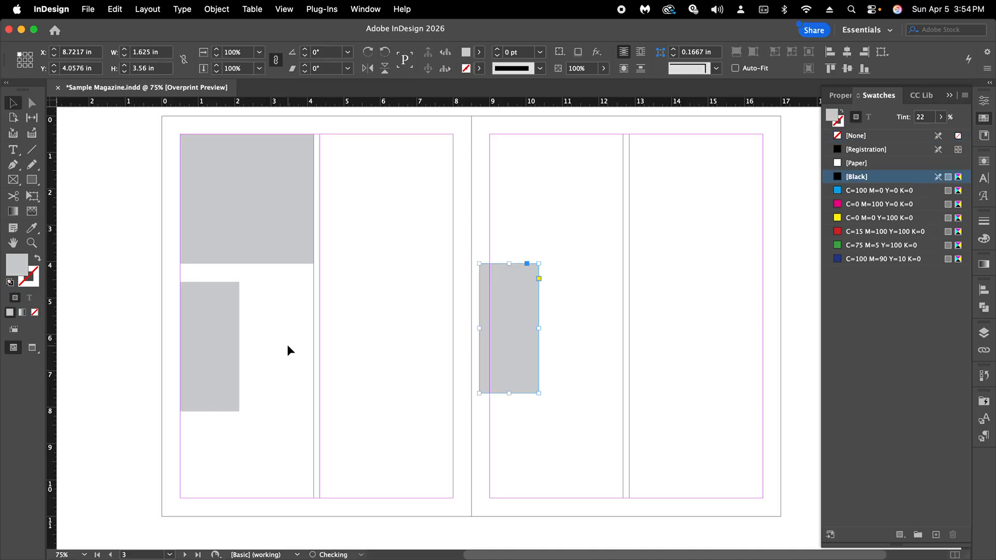
scroll(465, 325, right, 1)
drag(508, 322, 285, 339)
click(367, 382)
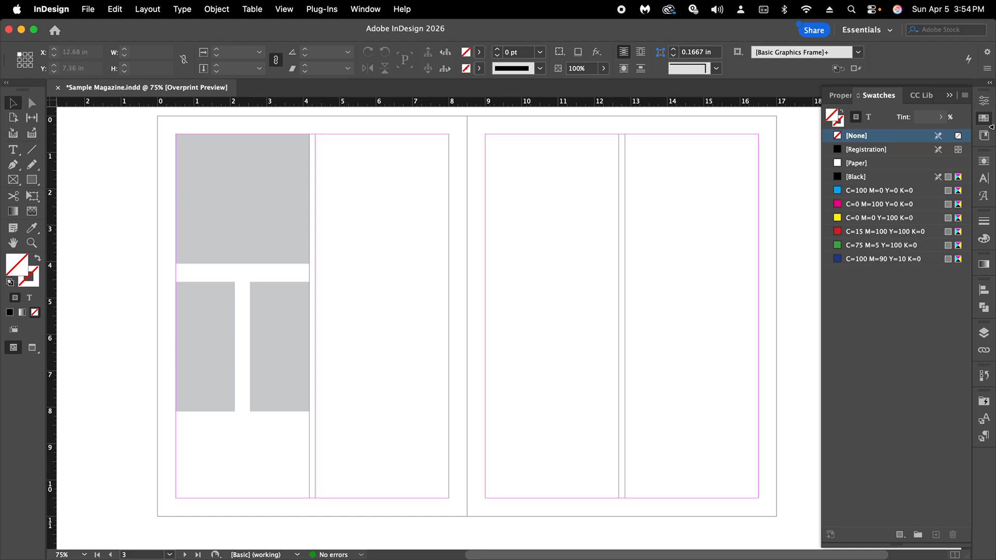
Step: Paste another narrow rectangle and place it below the left one against the page margin, at about Y 8.52 in
click(989, 163)
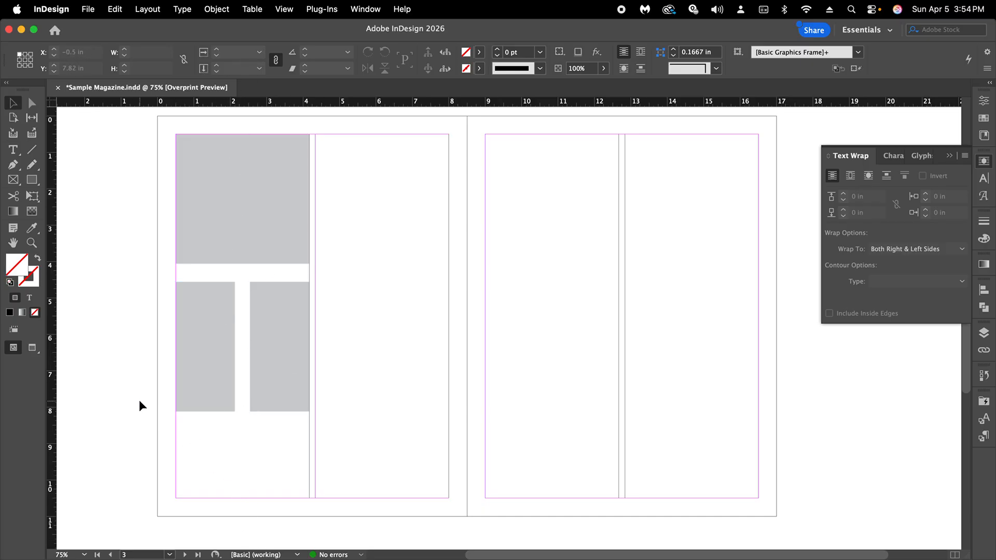
click(215, 308)
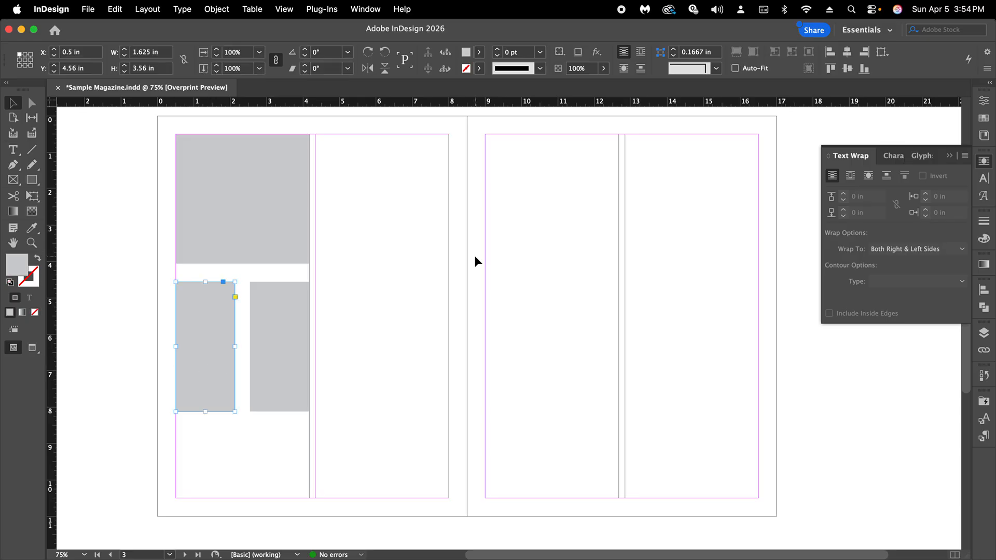
scroll(474, 255, right, 1)
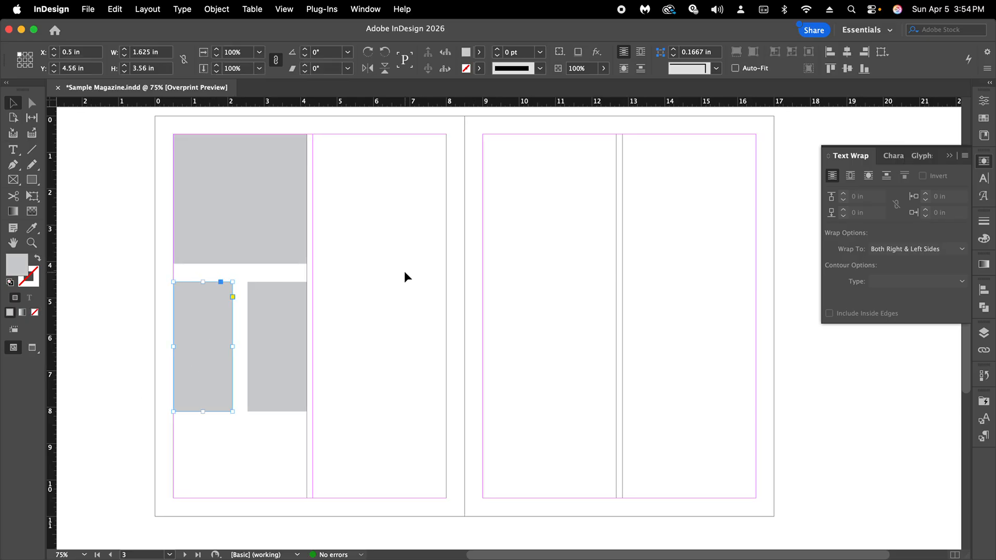
key(cmd+v)
drag(497, 307, 193, 466)
Step: Resize the bottom rectangle to span the column, about 3.67 in wide and 1.54 in high
scroll(414, 448, down, 4)
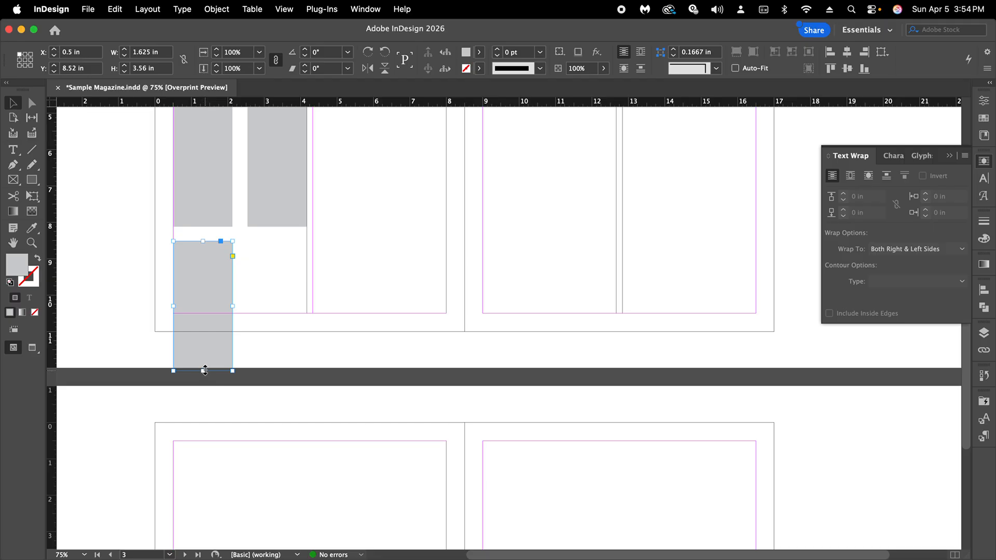
drag(205, 370, 307, 278)
scroll(278, 271, down, 1)
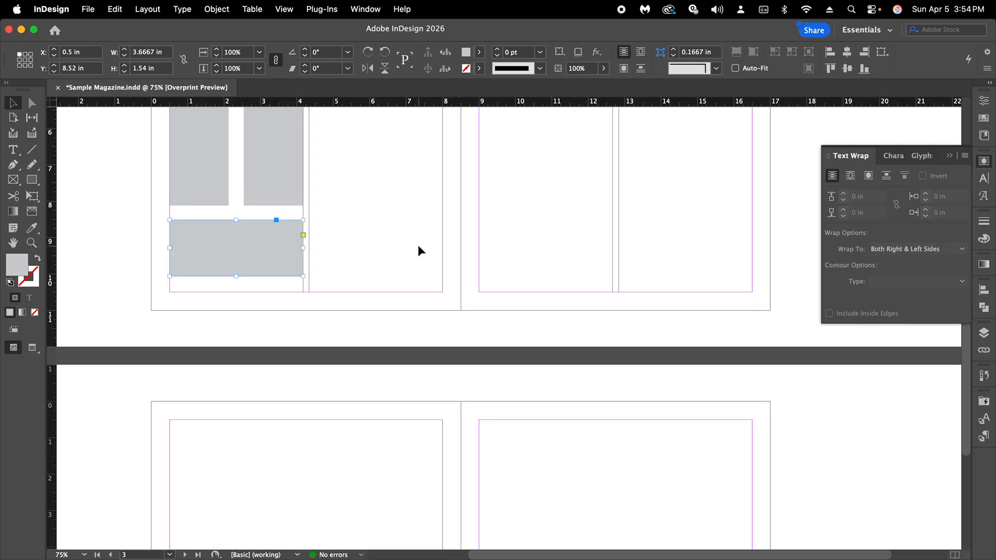
Step: Distribute the top rectangle, the right narrow rectangle and the bottom rectangle of the first column evenly by their top edges
scroll(418, 245, up, 10)
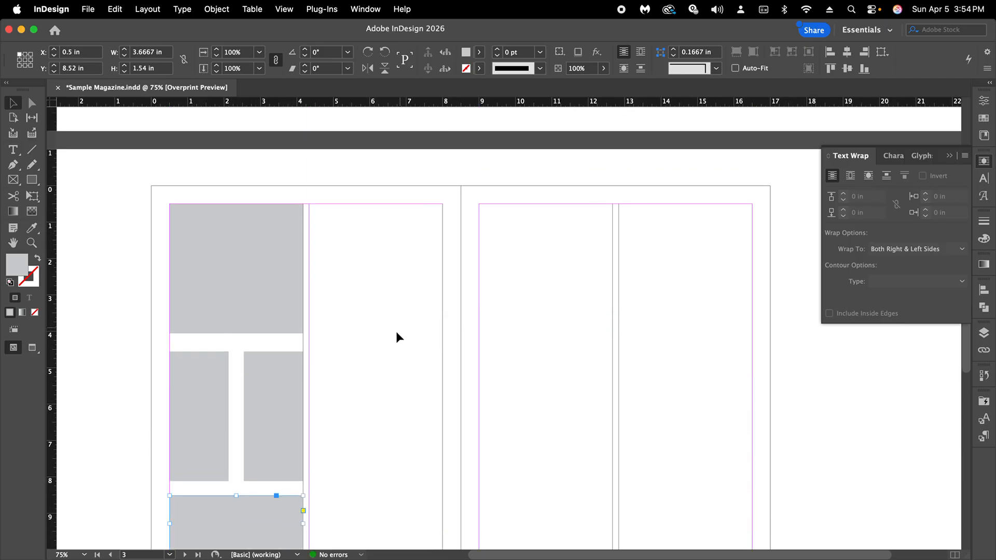
scroll(455, 327, down, 3)
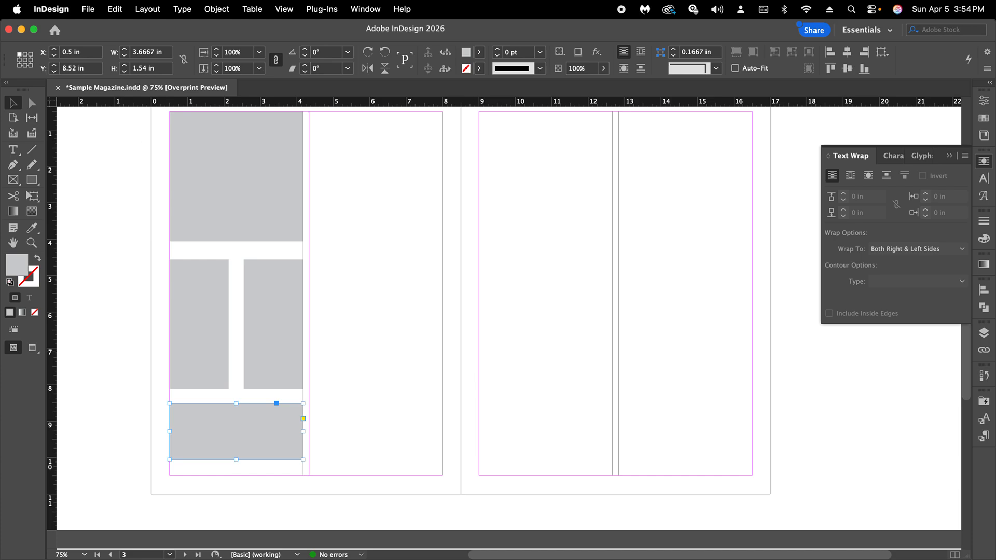
scroll(571, 115, down, 2)
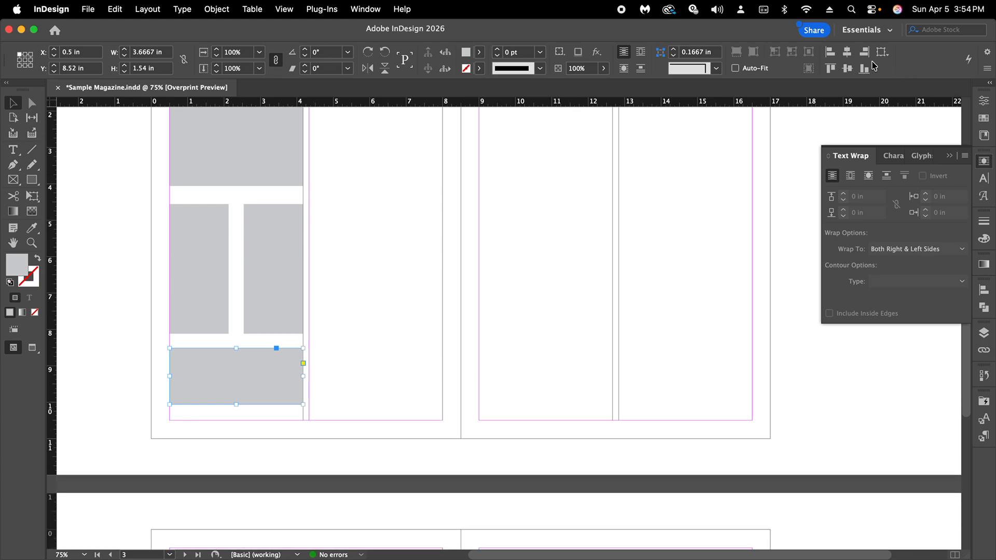
scroll(297, 228, up, 4)
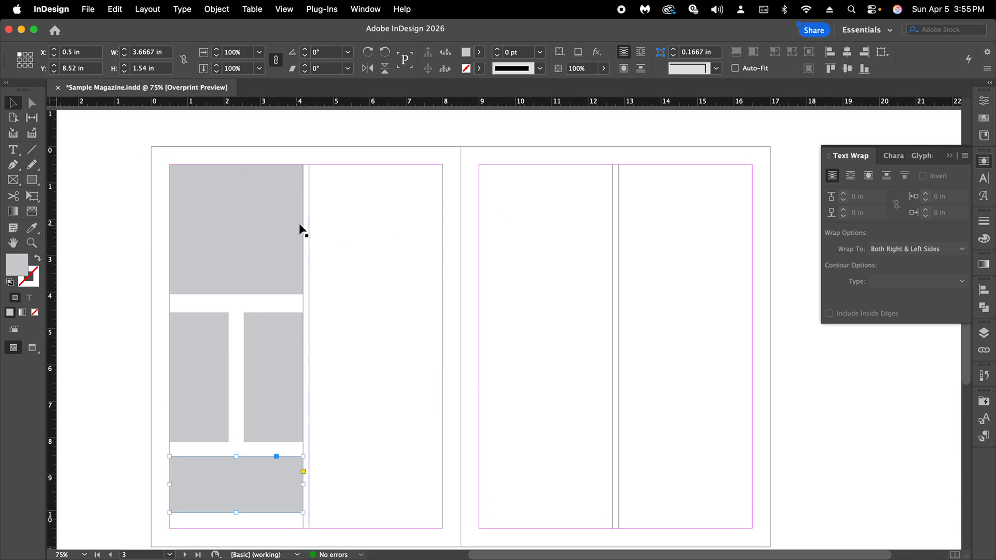
click(346, 314)
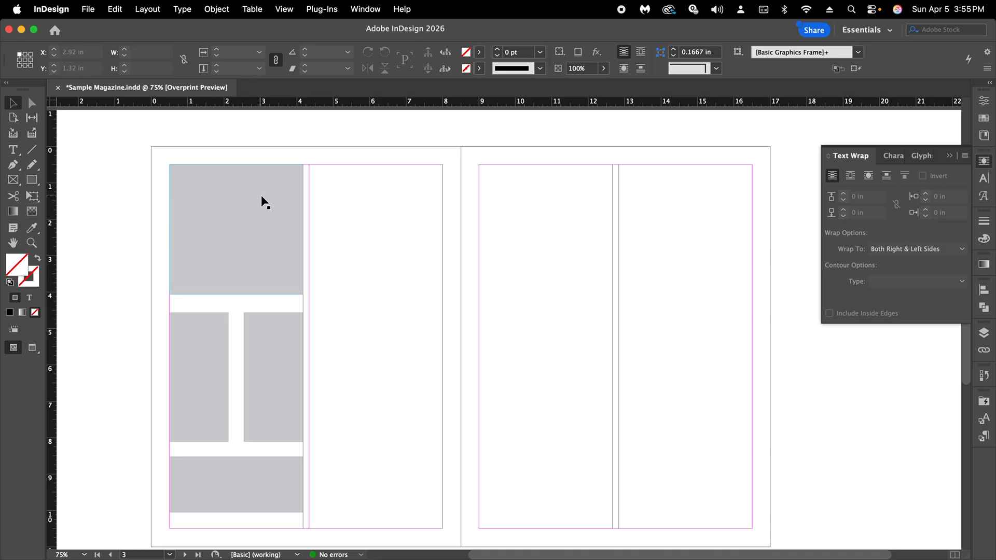
click(250, 215)
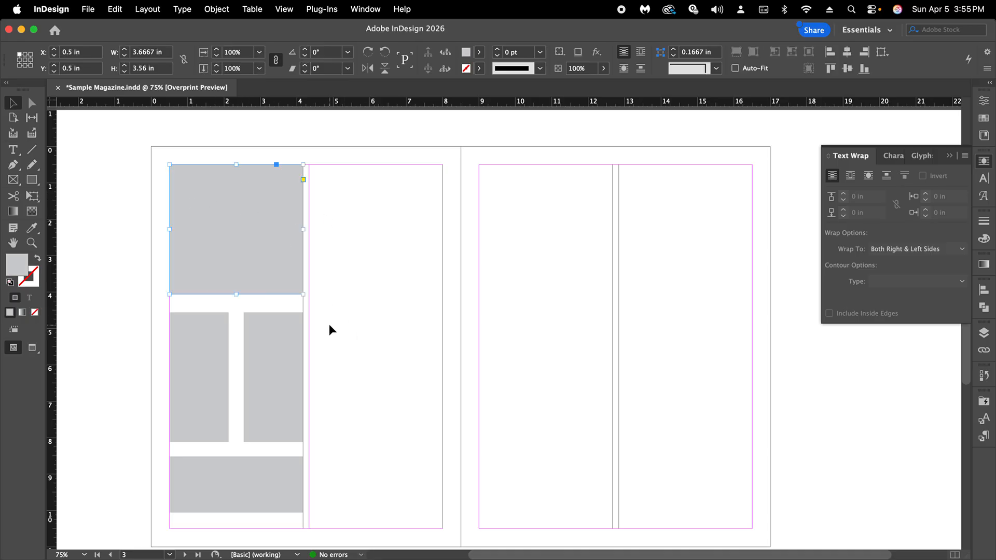
shift+click(288, 341)
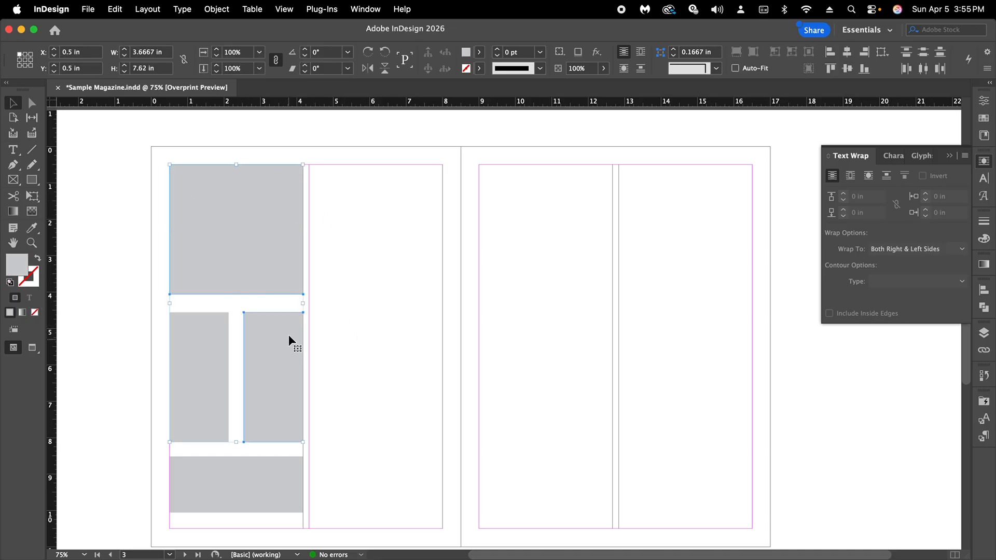
shift+click(291, 493)
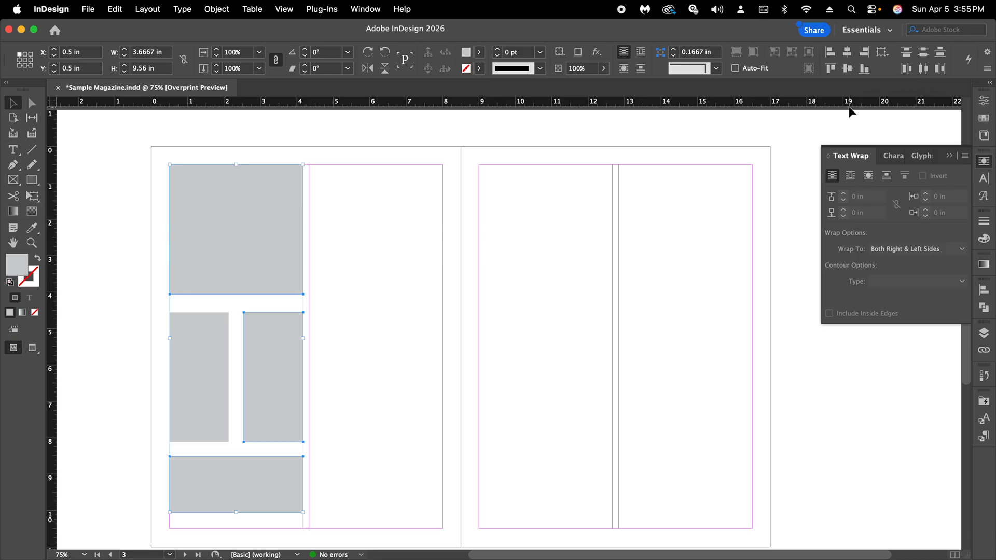
click(924, 52)
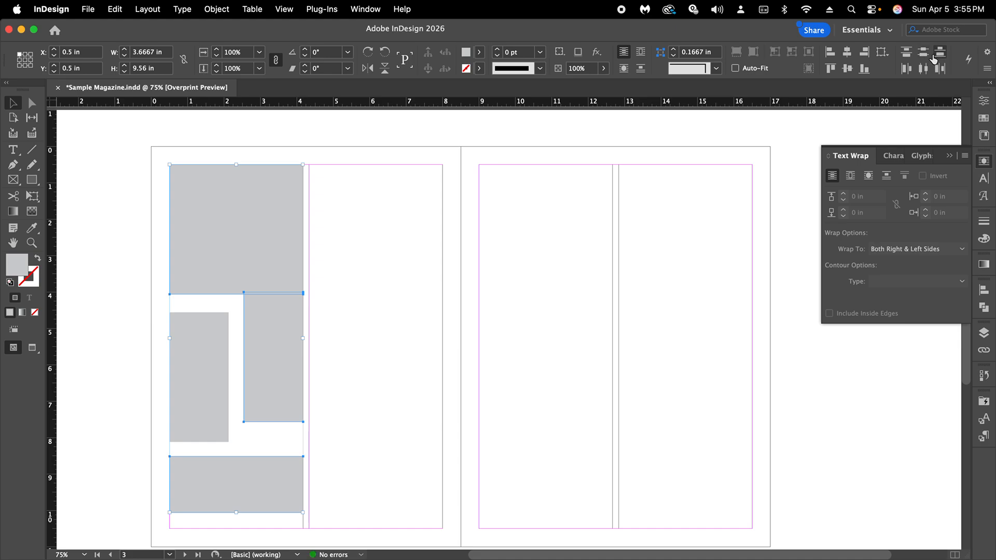
click(941, 56)
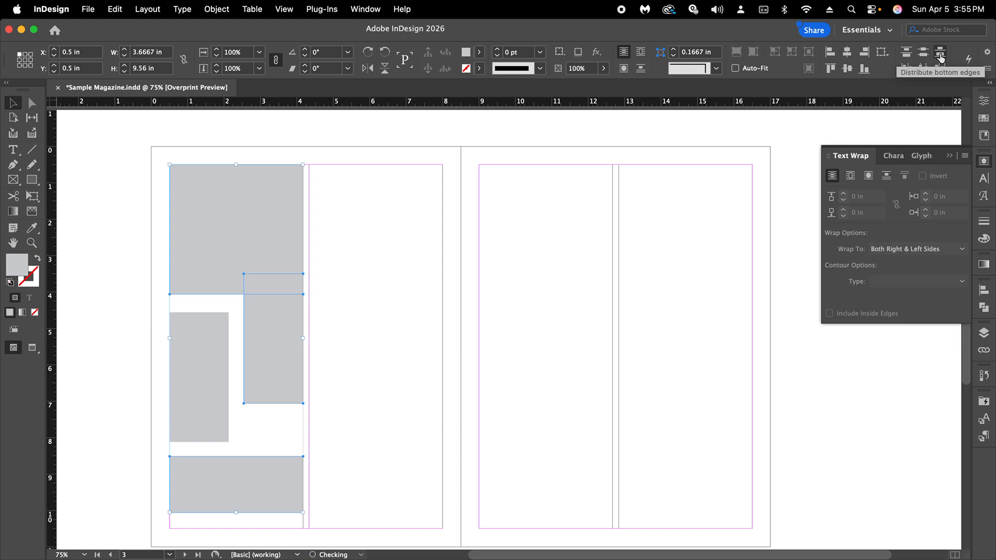
click(906, 56)
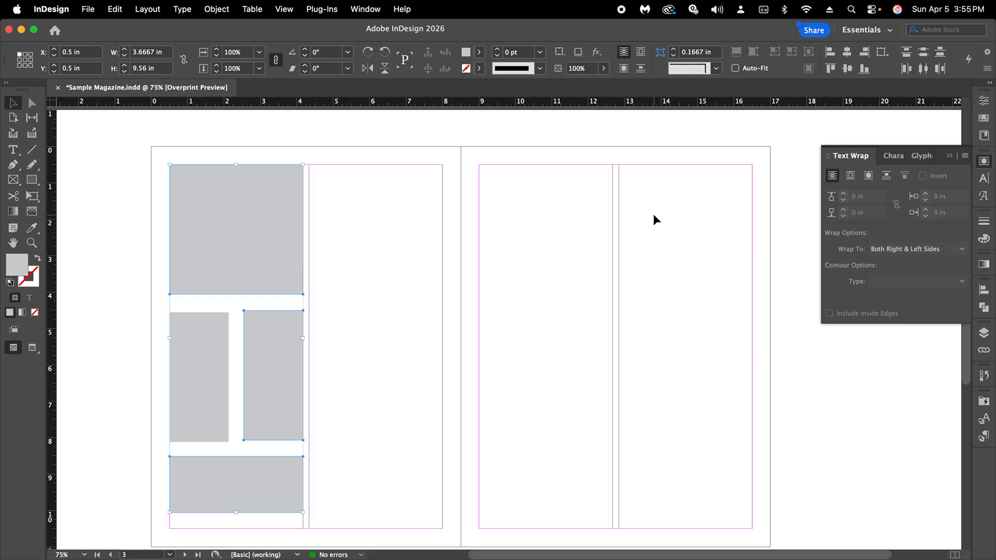
Step: Align the two narrow rectangles with each other on their vertical centers, leaving nothing selected
click(368, 347)
click(276, 360)
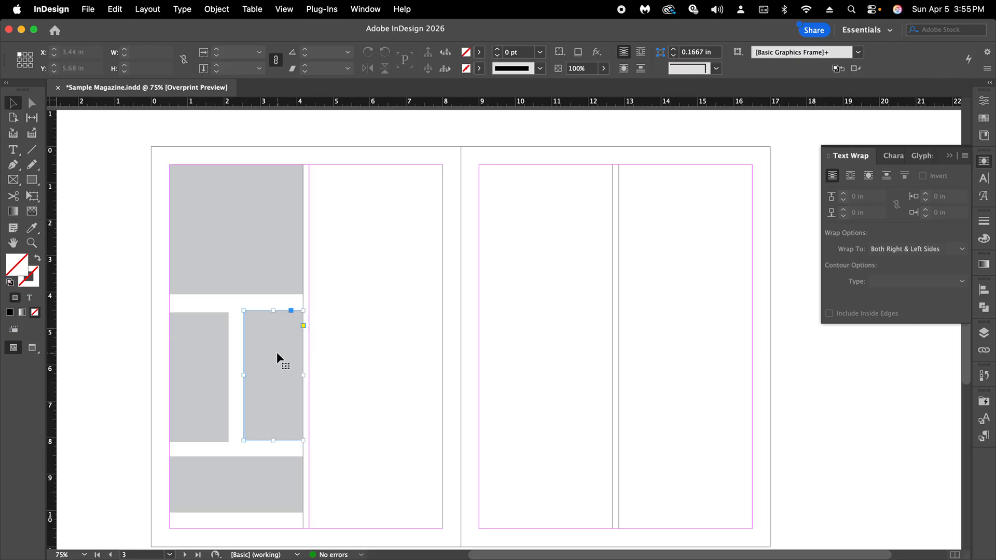
shift+click(219, 348)
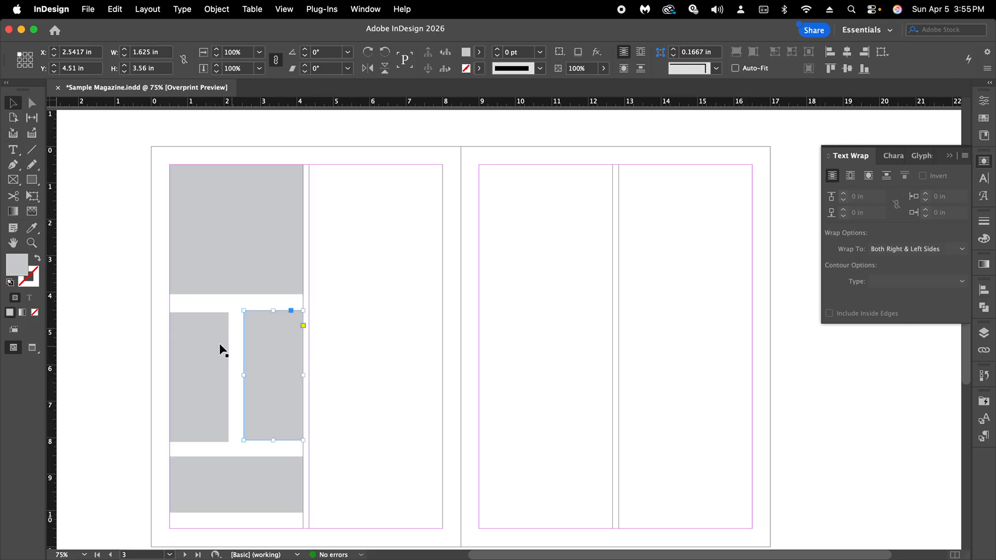
click(847, 70)
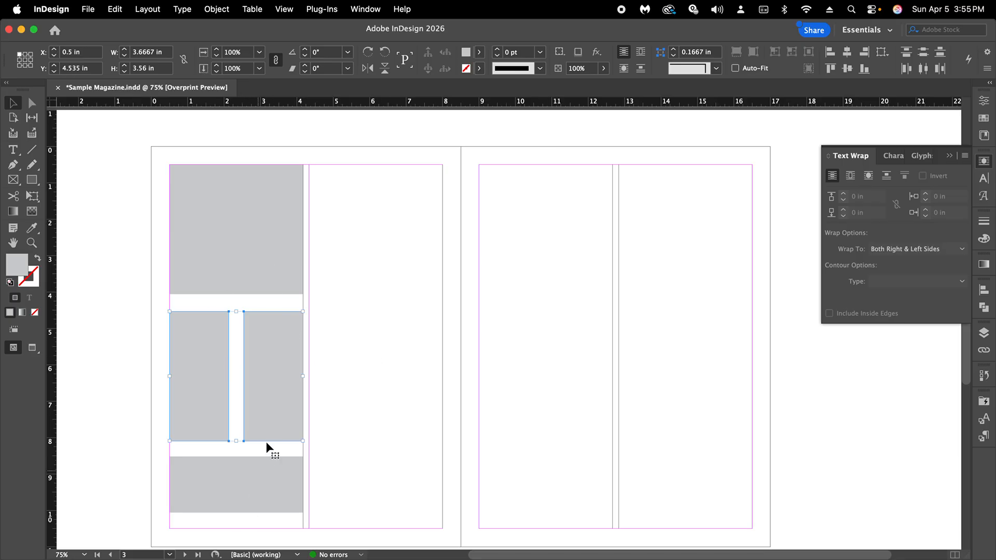
click(105, 245)
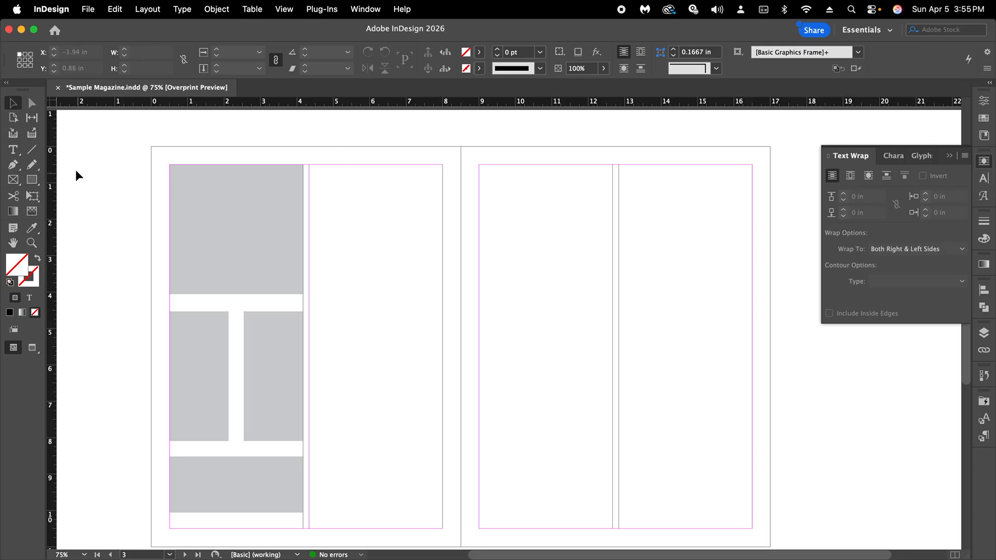
Step: Add a text frame directly below the top rectangle, spanning the first column, about 3.67 in wide and 0.58 in high
click(14, 153)
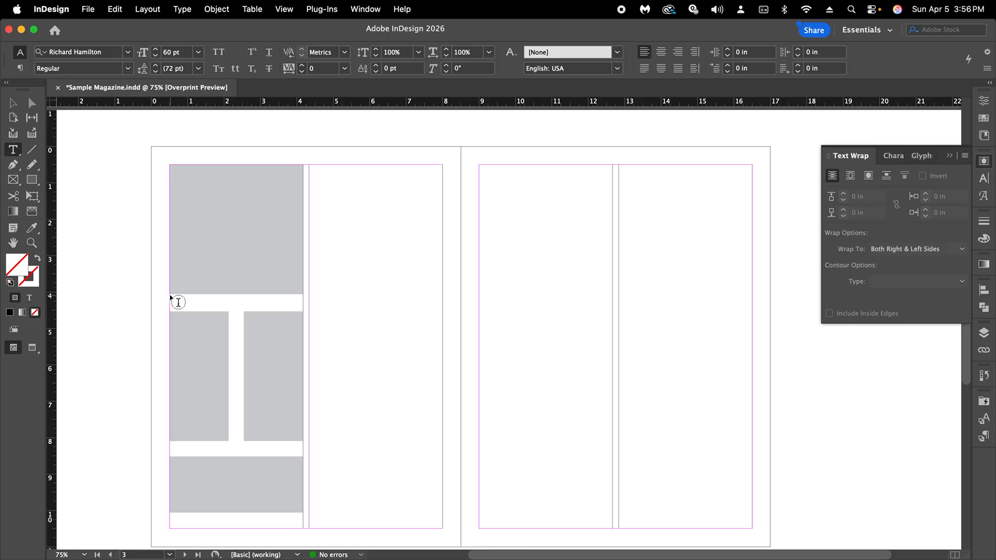
drag(171, 296, 302, 308)
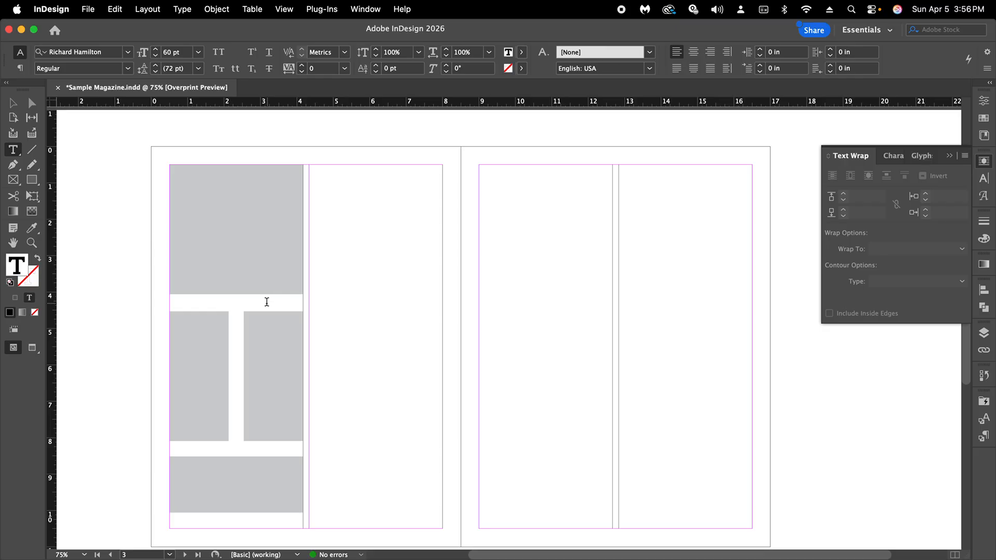
click(7, 106)
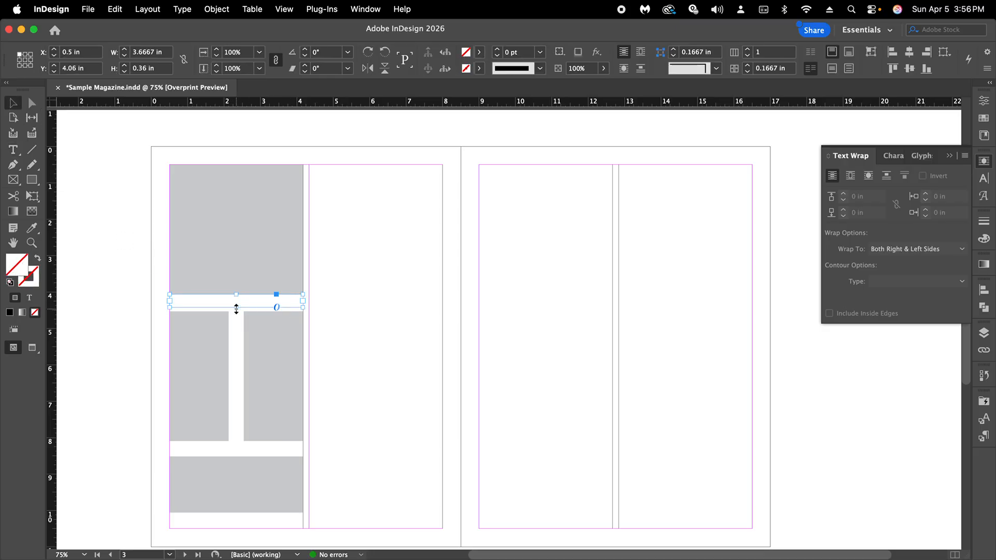
drag(236, 308, 236, 316)
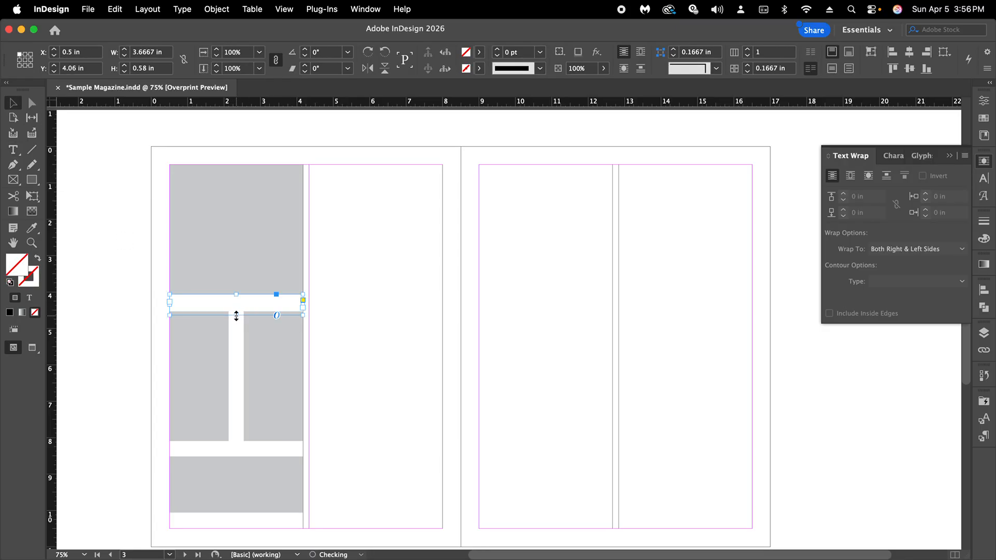
Step: Set the text in the new frame to Times Regular at 10 pt and show the full character settings
double_click(210, 303)
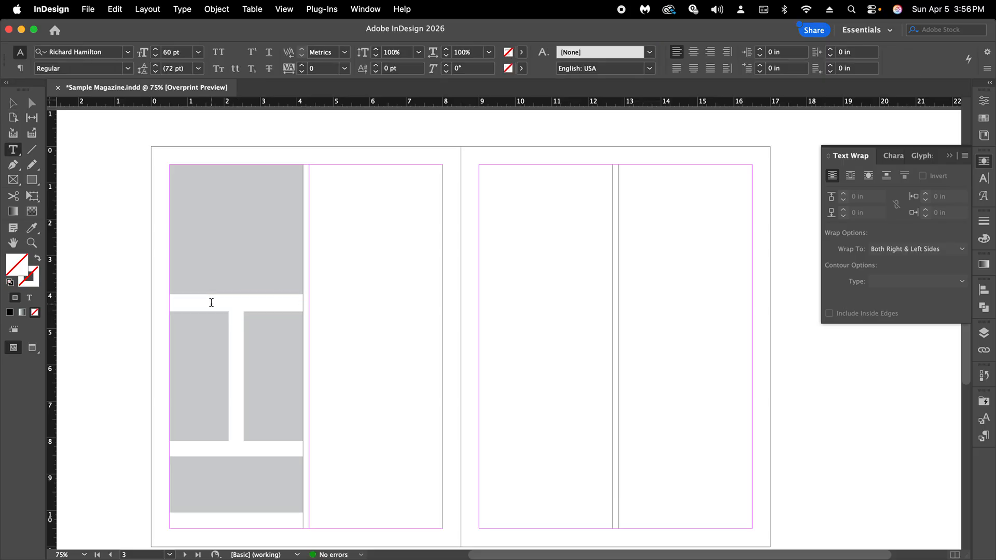
click(128, 53)
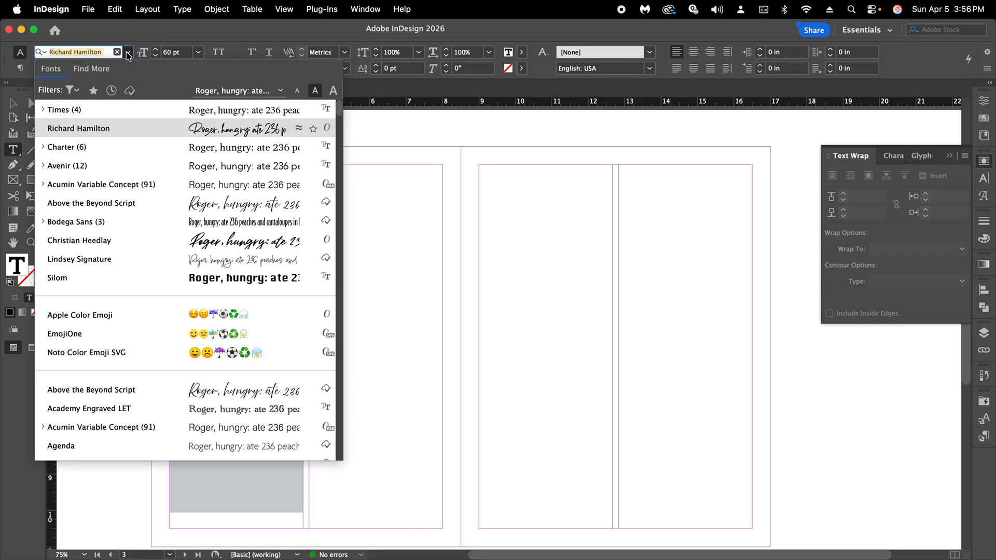
click(98, 110)
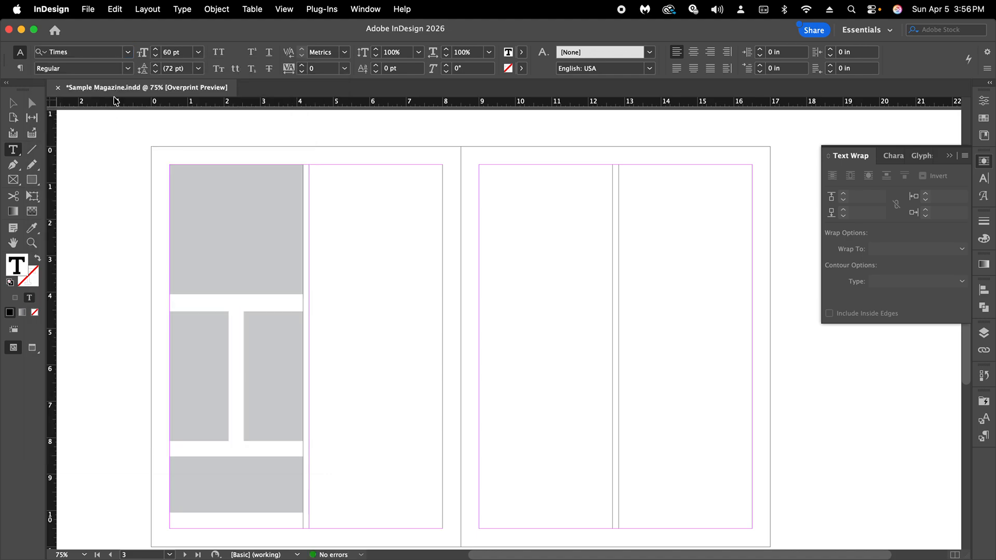
click(198, 52)
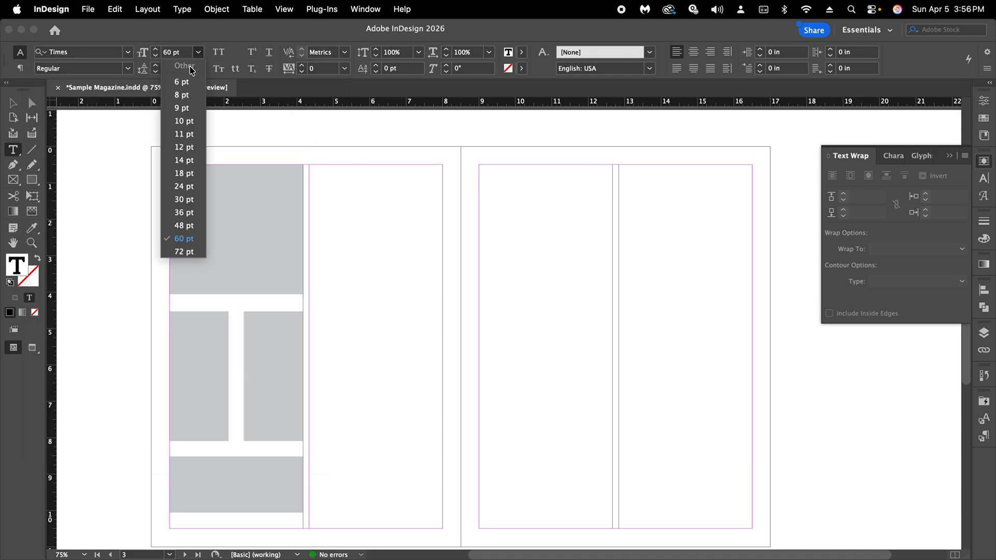
click(183, 121)
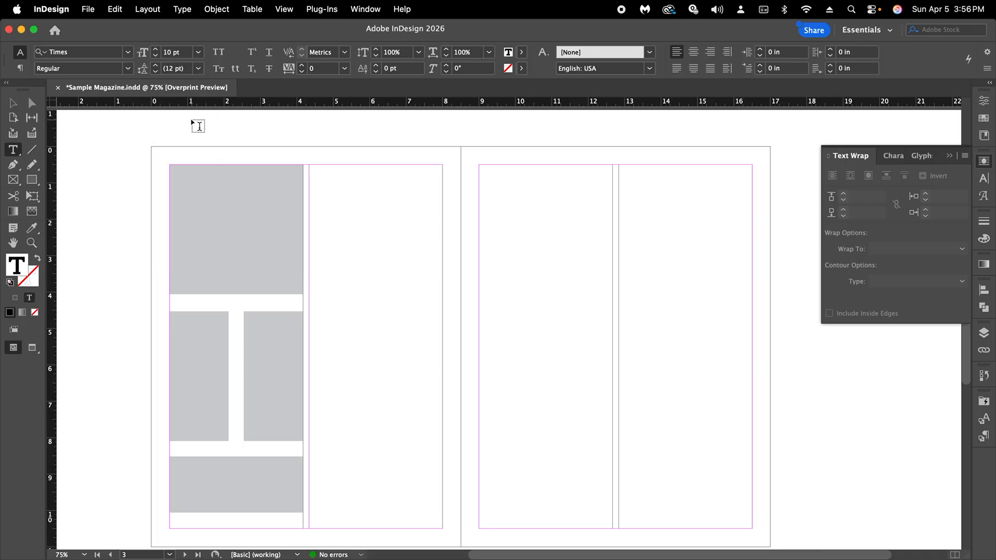
click(984, 183)
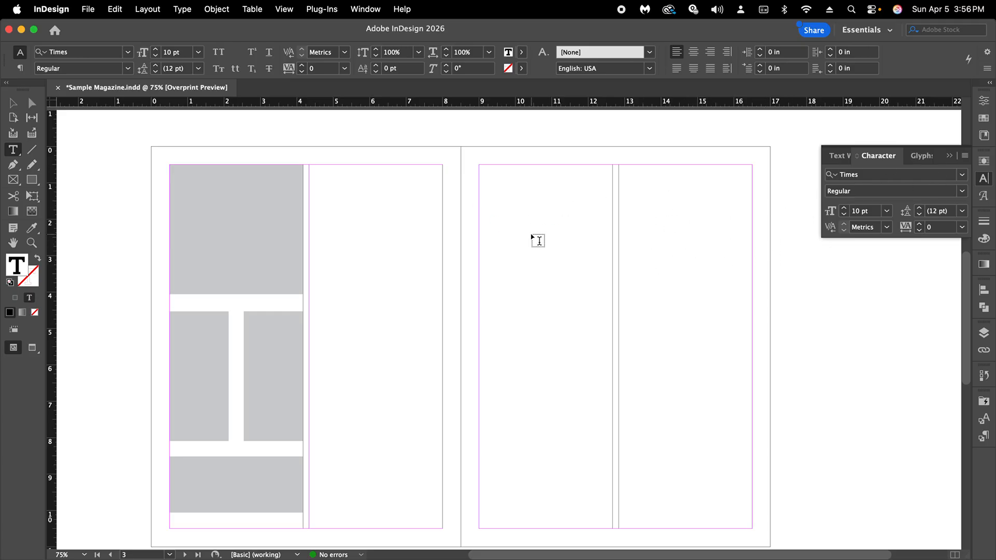
Step: Fill the text frame below the top rectangle with placeholder text
click(166, 312)
click(182, 10)
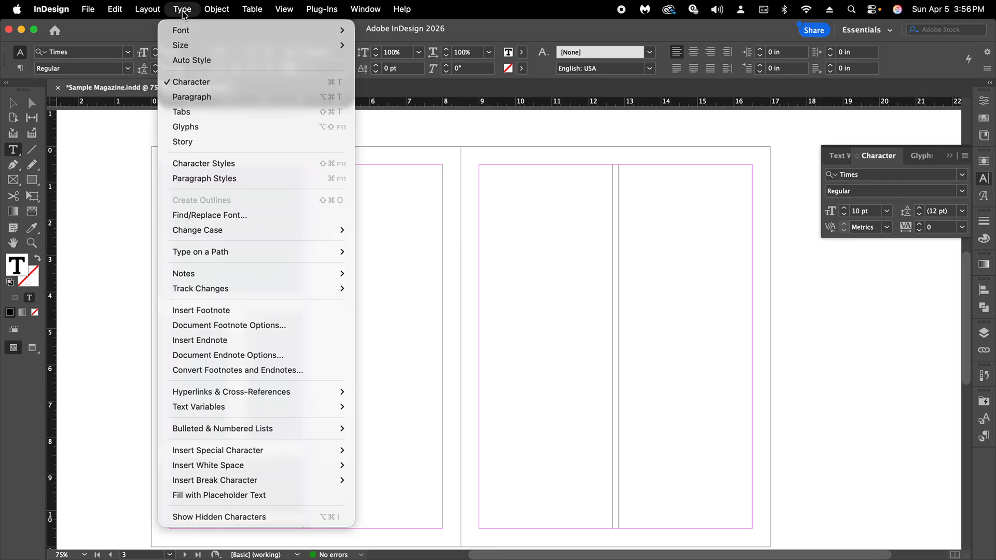
click(275, 496)
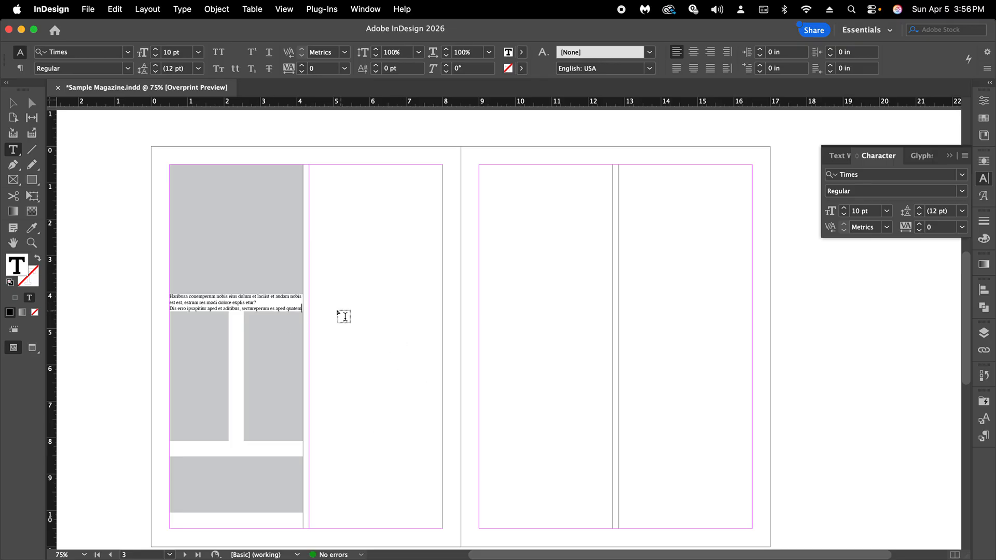
Step: Set the leading of all the placeholder text to 9 pt and deselect the frame
drag(301, 309, 164, 294)
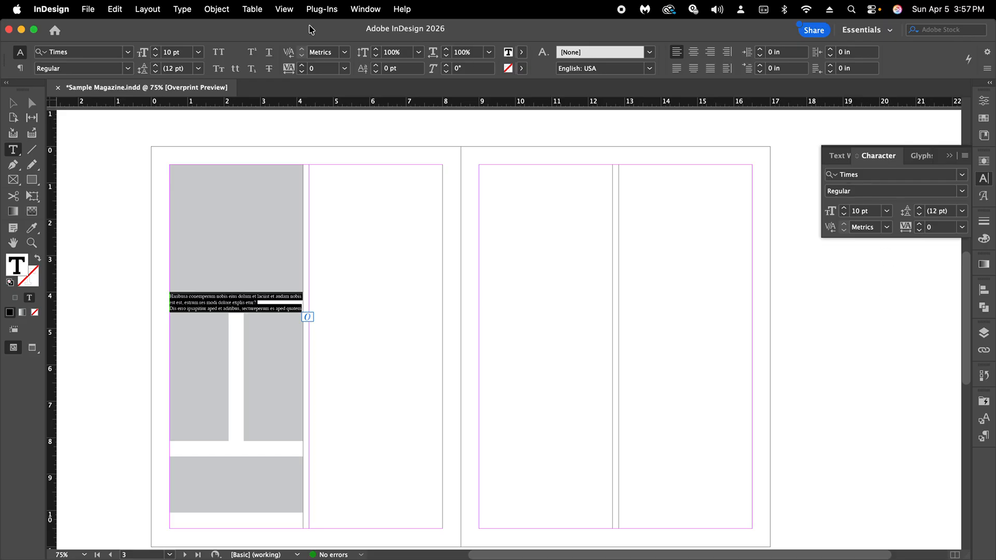
click(199, 68)
click(192, 124)
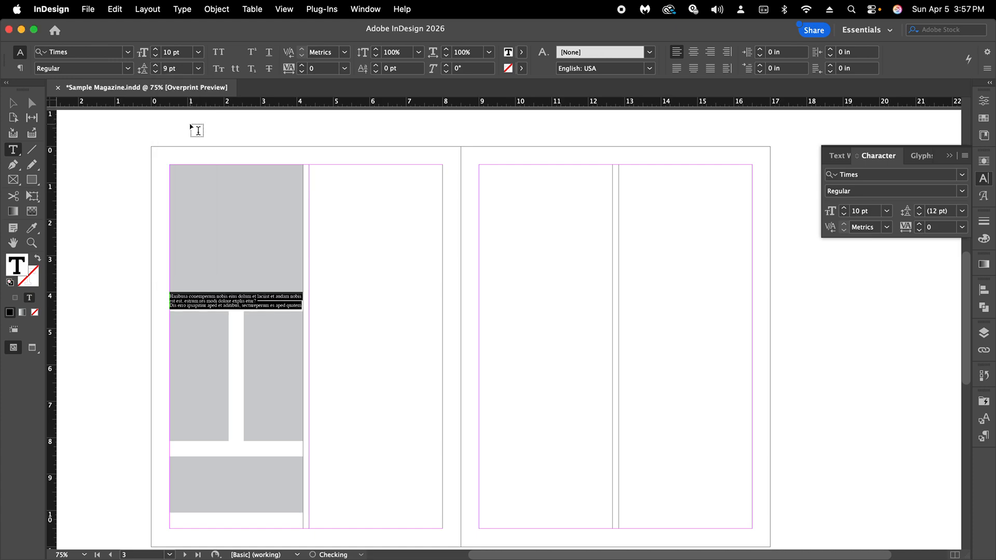
scroll(192, 124, down, 1)
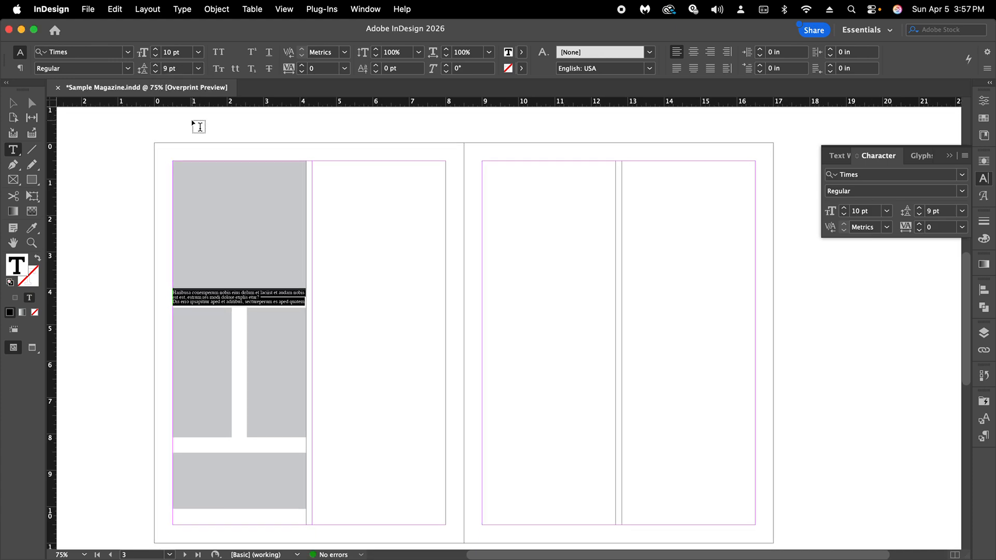
click(13, 104)
click(92, 161)
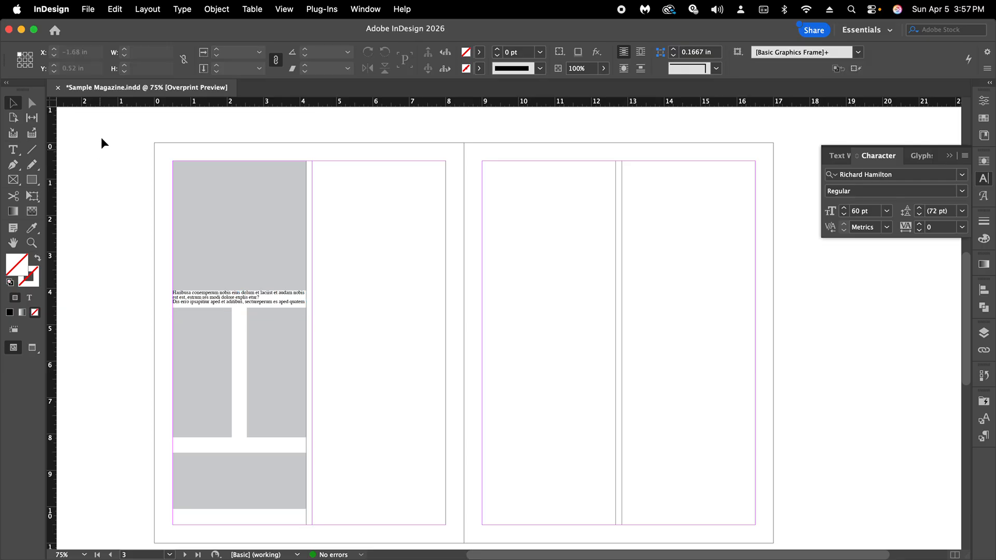
Step: Shorten the caption frame to about 0.475 in high and place a copy, about 1.625 by 0.425 in, under the left narrow rectangle
click(224, 298)
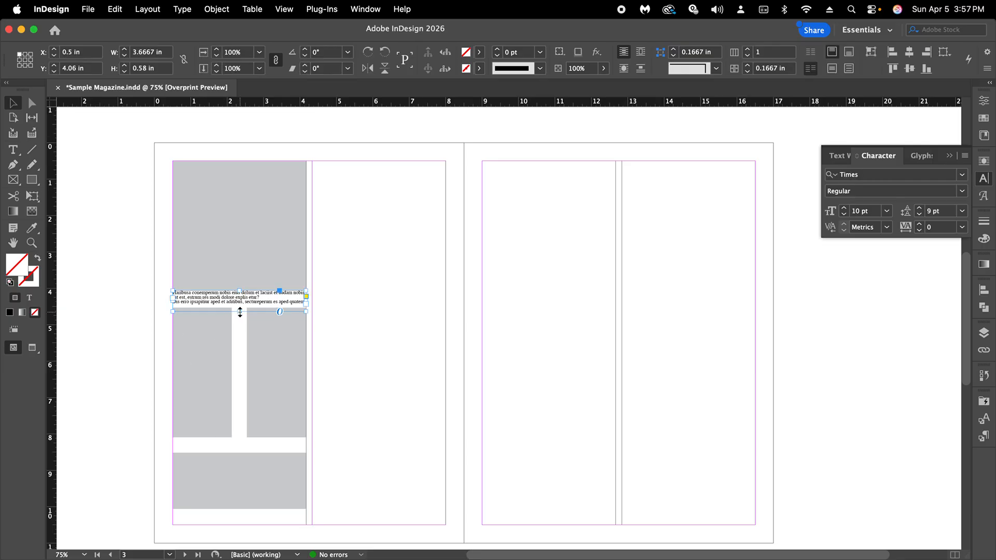
drag(242, 309, 242, 309)
click(394, 313)
key(super+v)
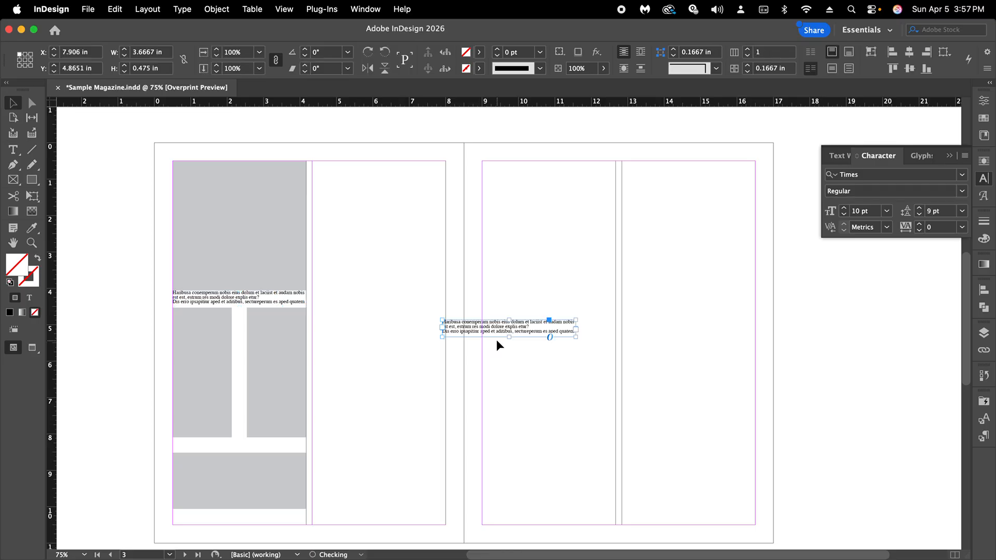
drag(497, 335, 232, 452)
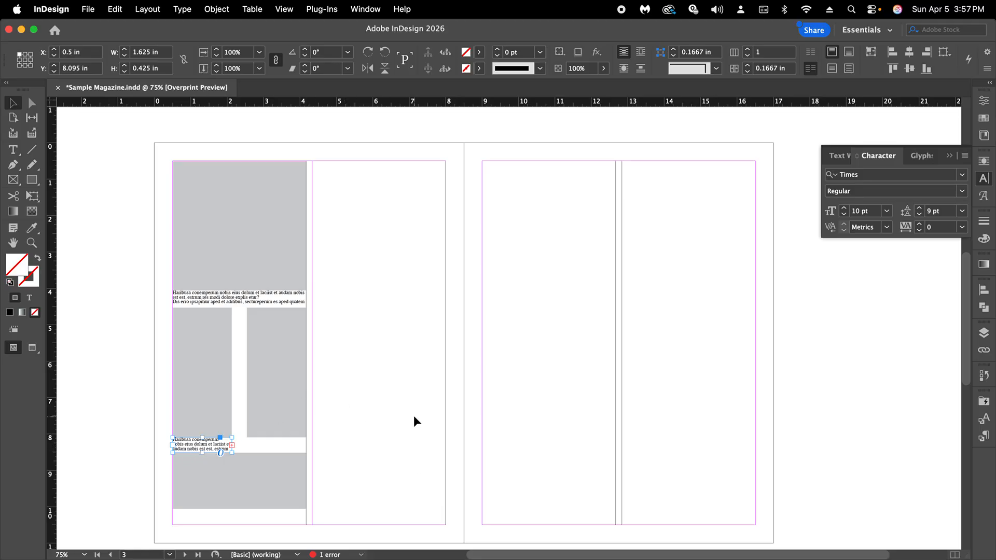
Step: Place a copy of the small caption frame under the right narrow rectangle, level with the left caption, and deselect
key(ctrl+x)
key(ctrl+v)
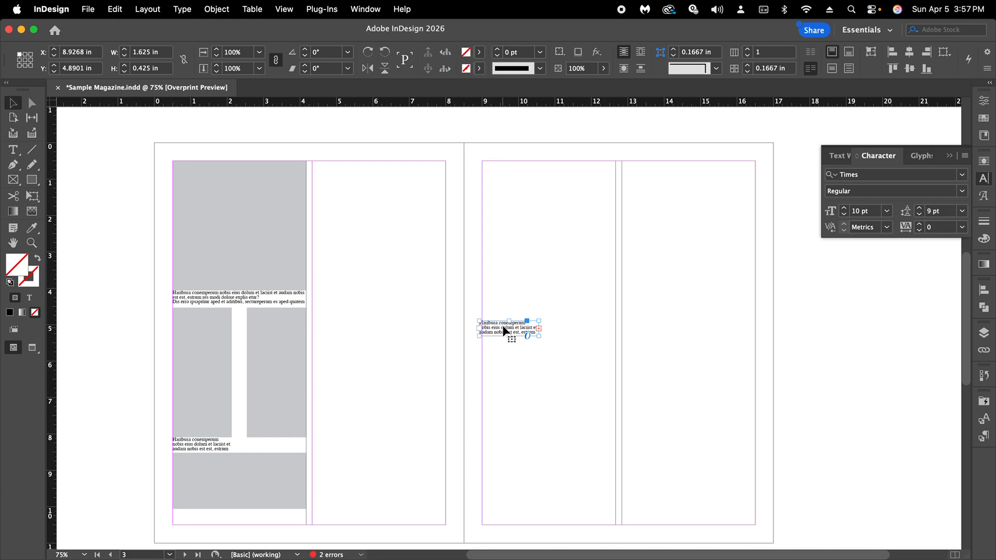
drag(503, 329, 272, 448)
click(349, 437)
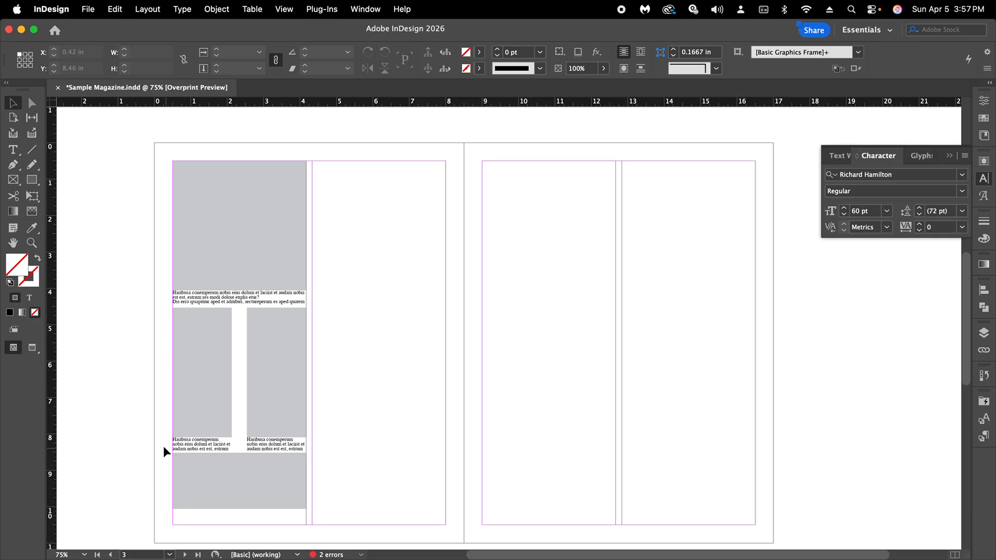
drag(170, 449, 328, 448)
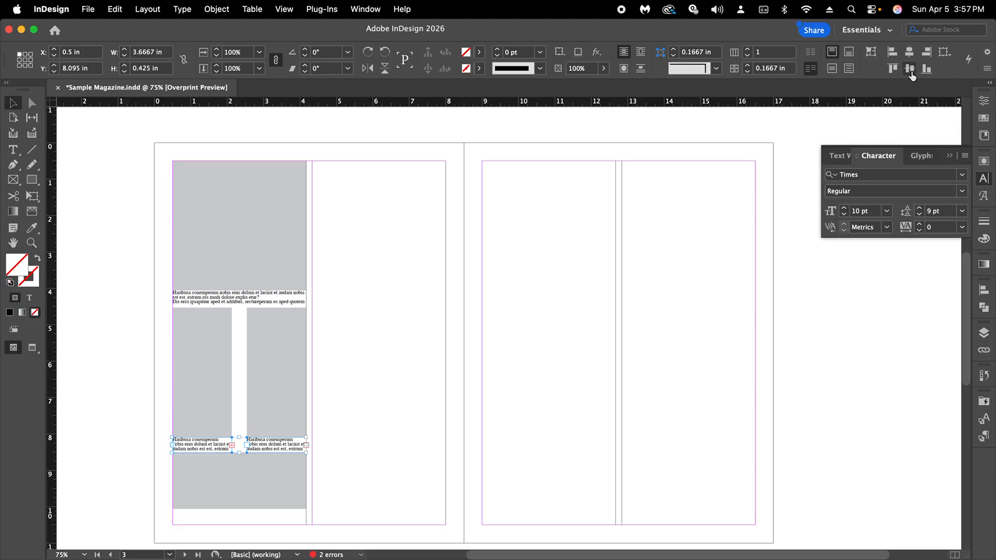
click(419, 280)
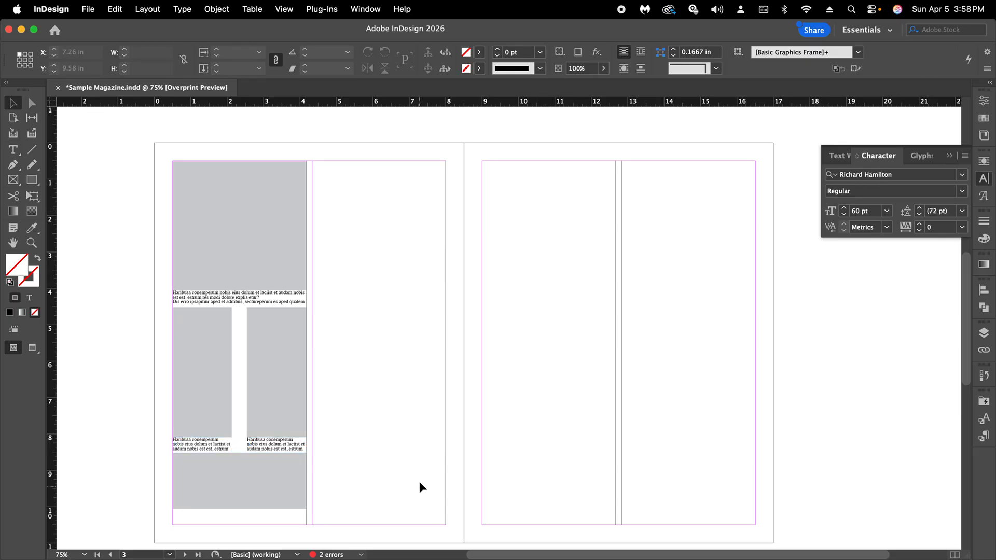
Step: Place another caption copy directly below the bottom wide rectangle, enlarged to about 3.667 by 0.475 in to span the column
key(super+v)
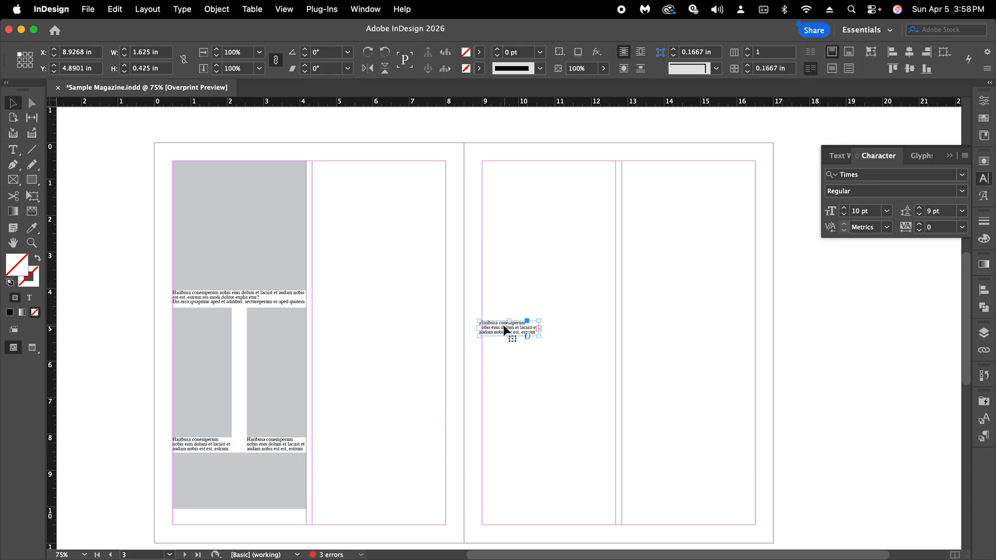
drag(503, 324, 195, 523)
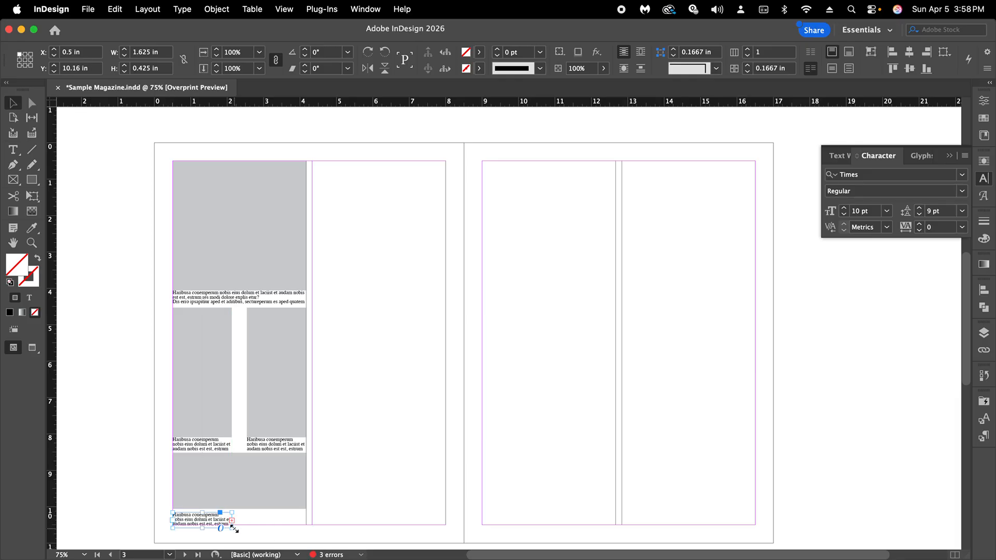
drag(235, 529, 282, 528)
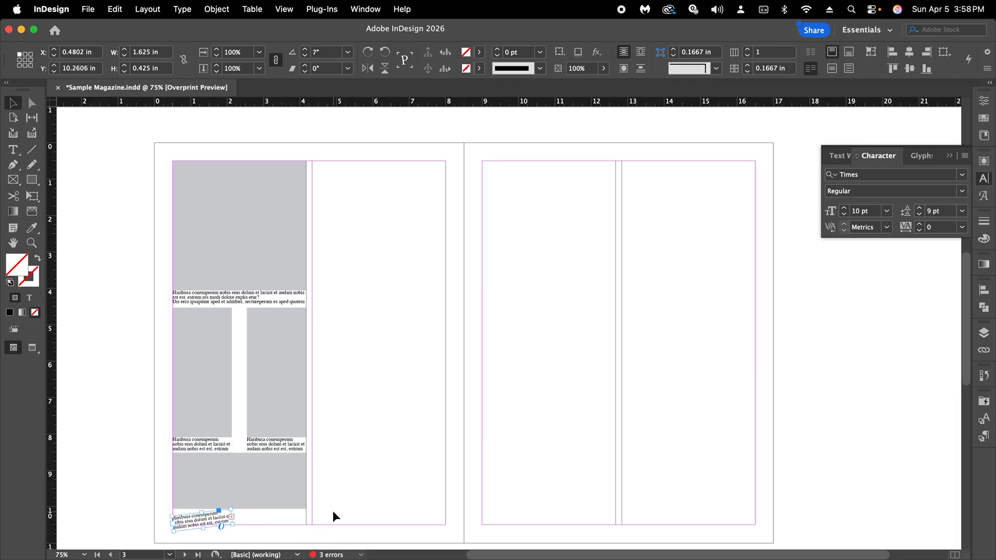
key(super+z)
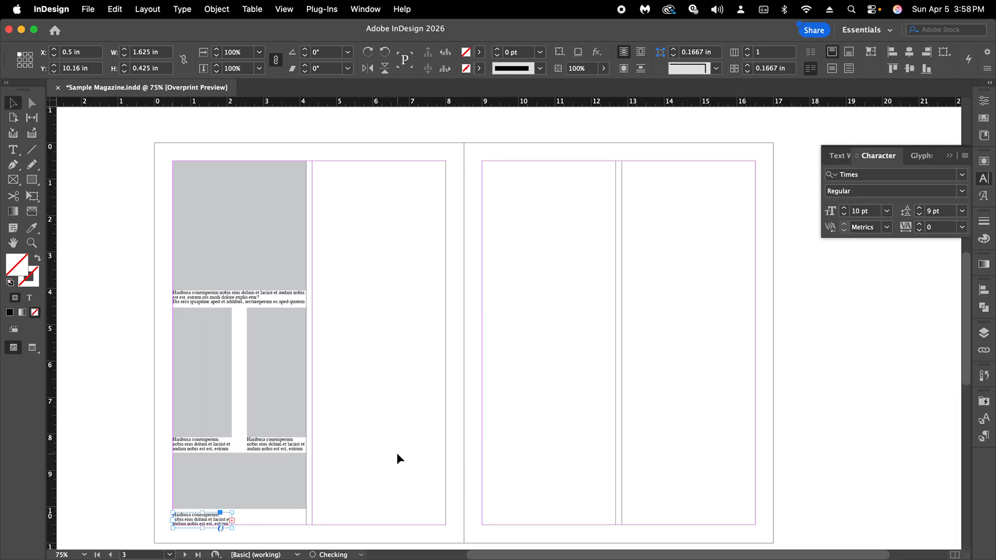
drag(233, 528, 306, 530)
key(Up)
key(Up)
key(Up)
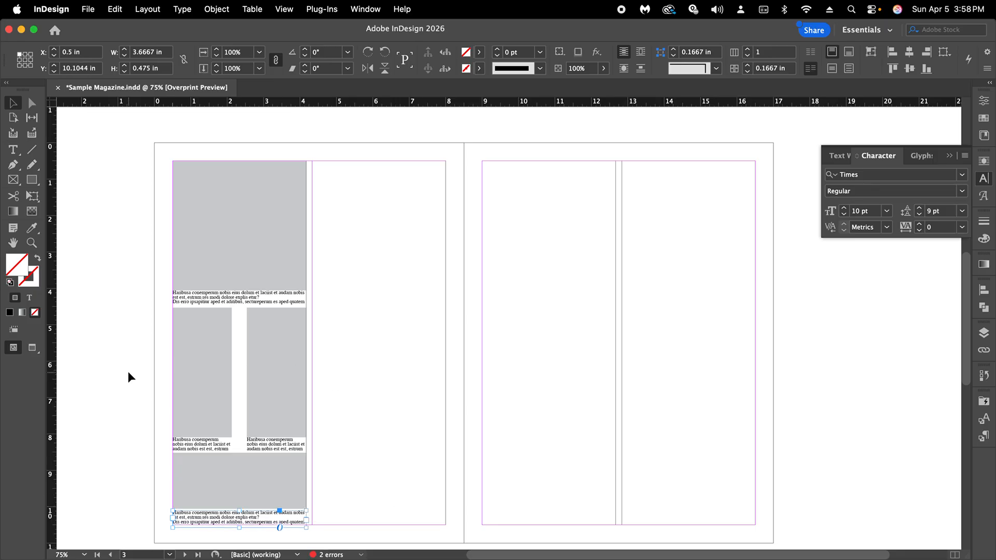
click(82, 244)
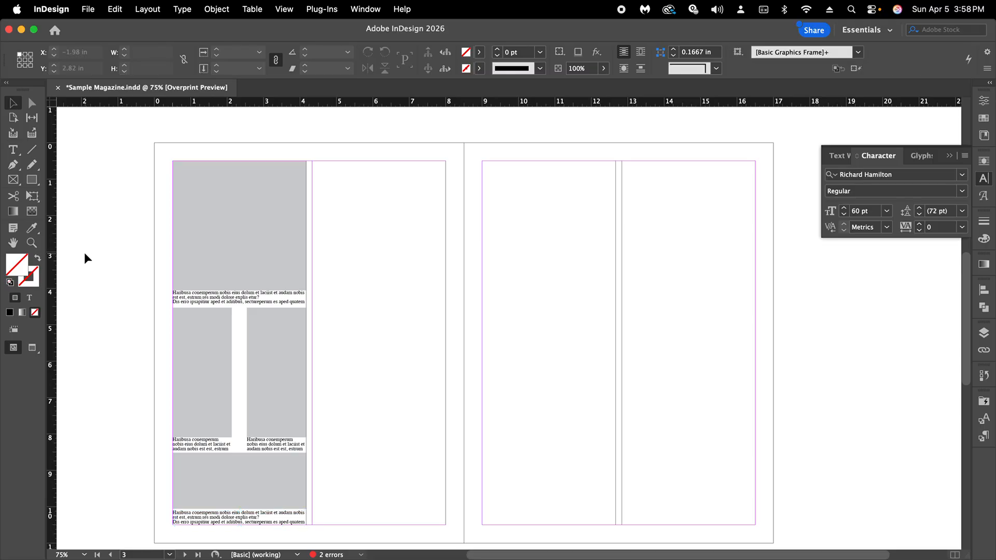
Step: Draw a rectangle about 1.467 by 2.06 in at the second column's top-left corner and fill it with a 19% tint of Black
click(37, 180)
drag(313, 161, 366, 236)
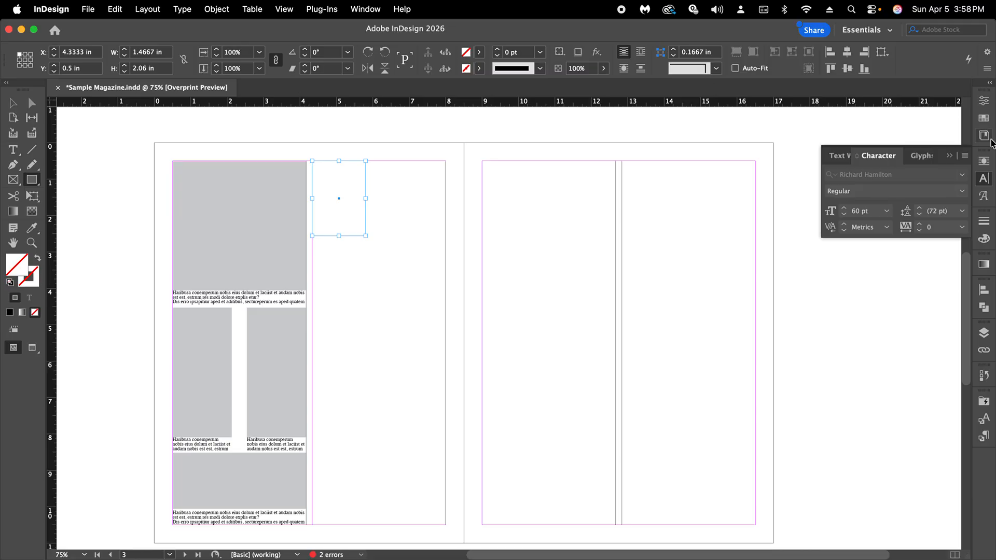
click(987, 120)
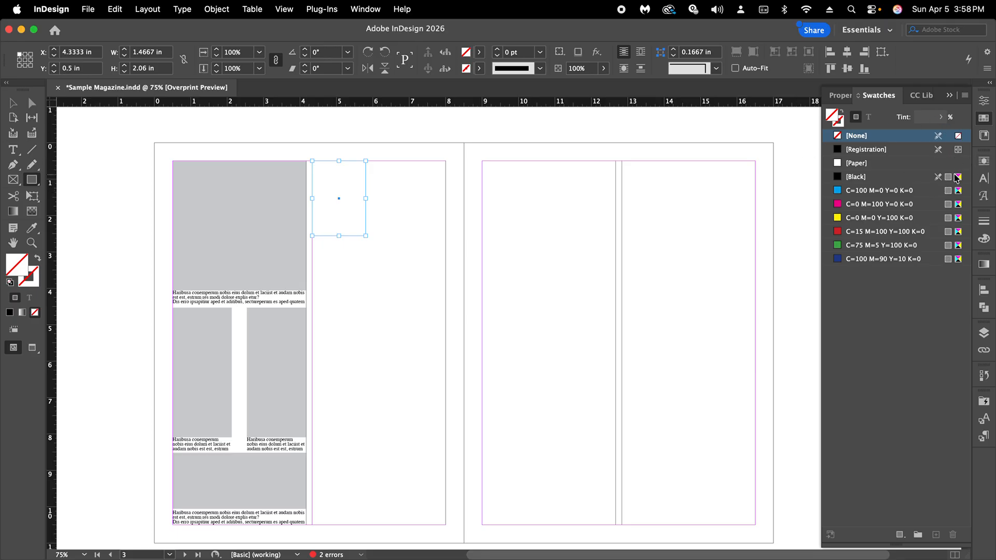
click(849, 179)
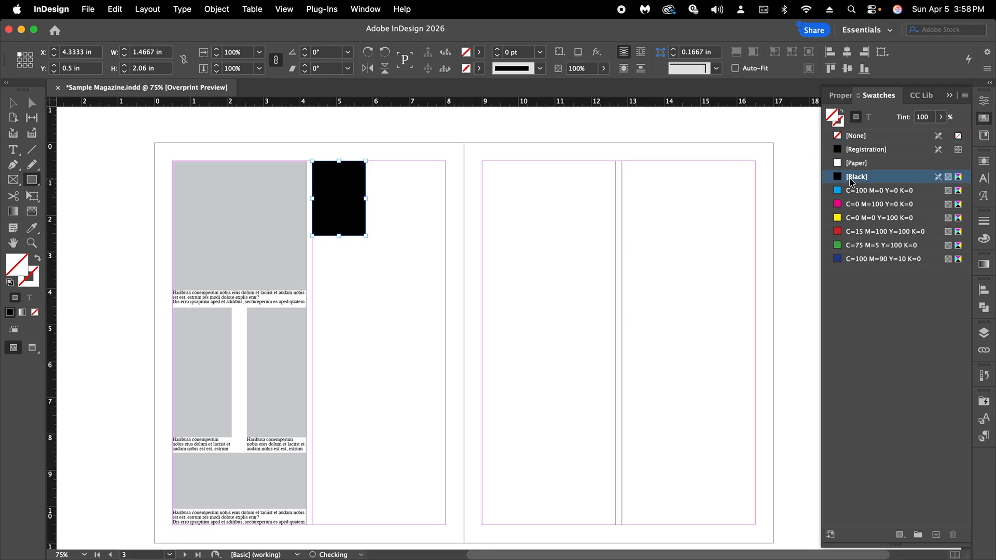
click(940, 117)
drag(941, 133, 887, 137)
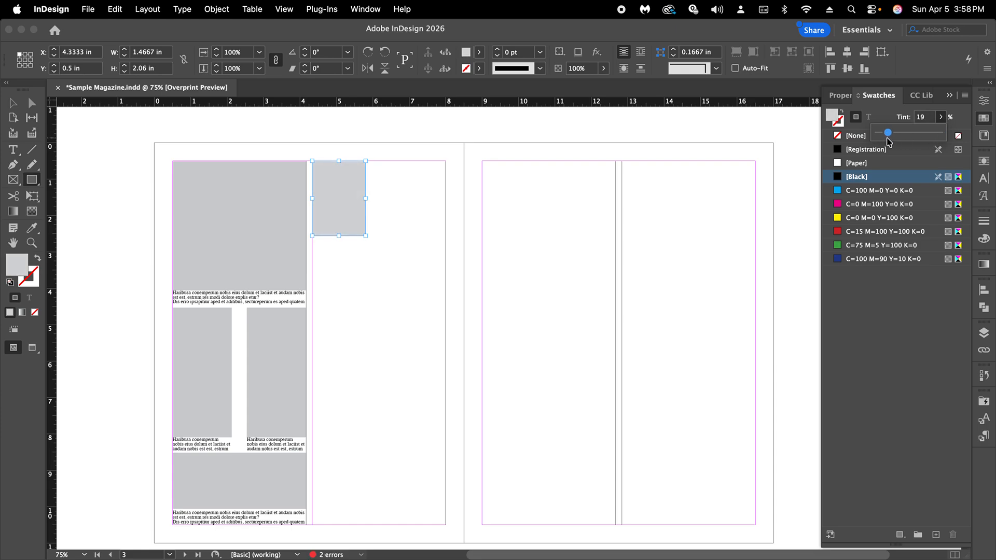
click(246, 208)
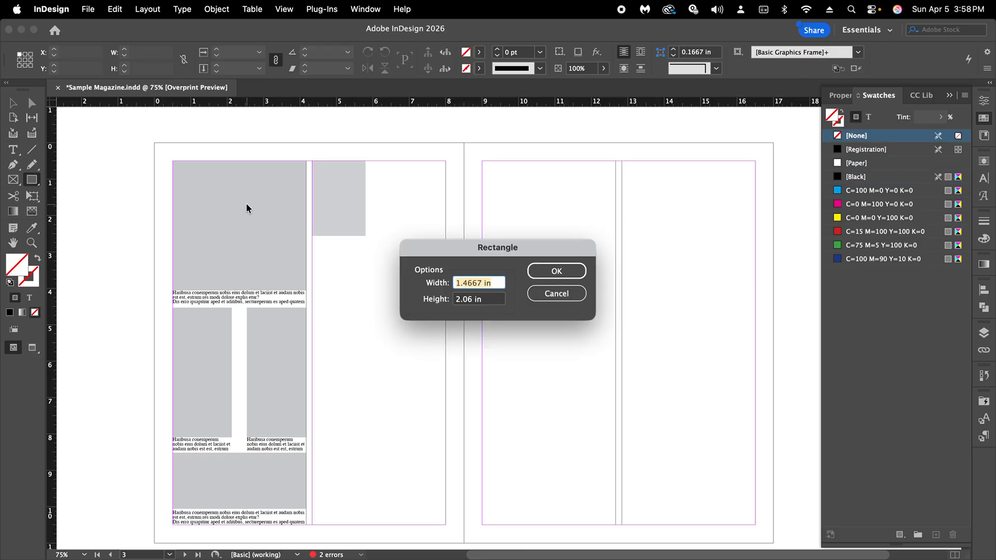
click(553, 295)
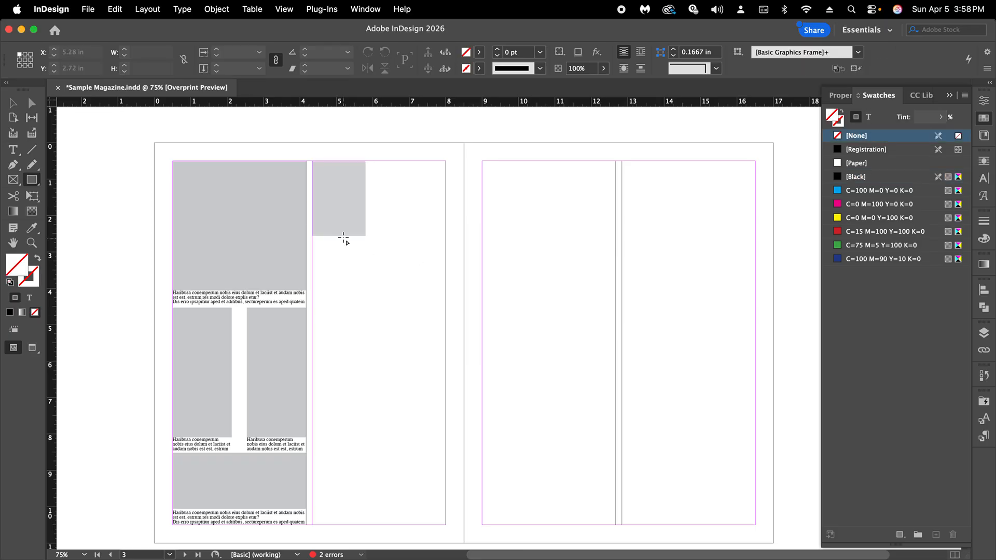
Step: Set the new small rectangle's Black fill tint to 22% and deselect it
click(13, 103)
click(218, 226)
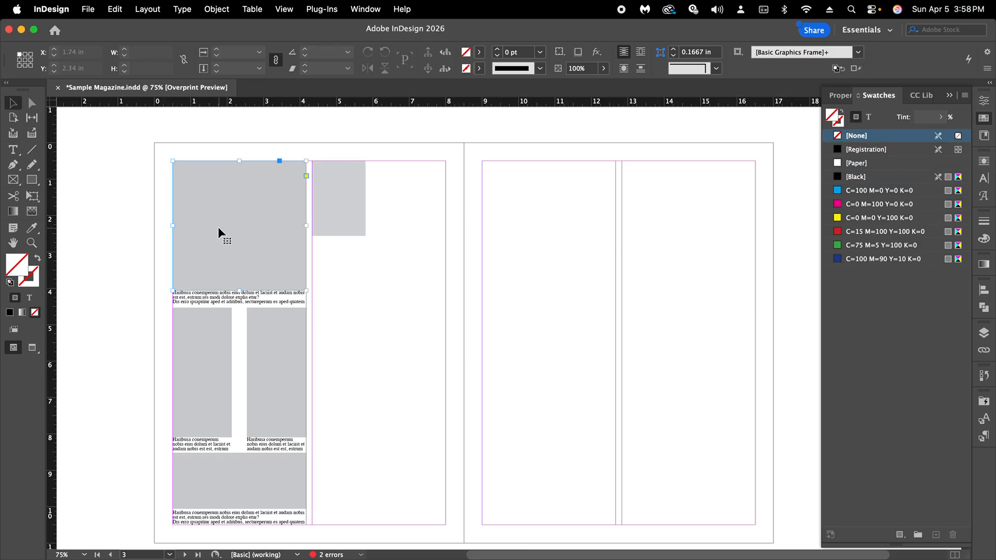
click(344, 188)
scroll(335, 189, right, 2)
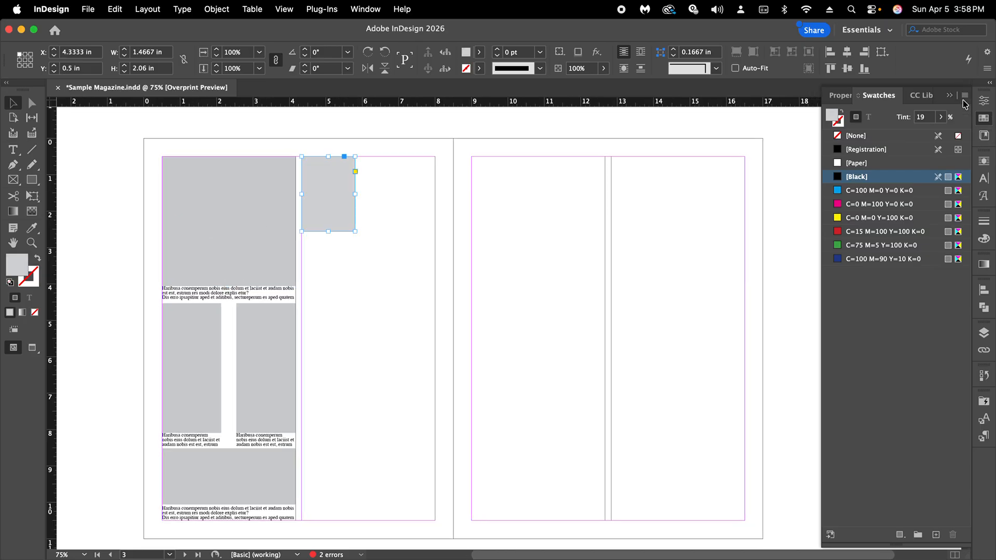
click(940, 117)
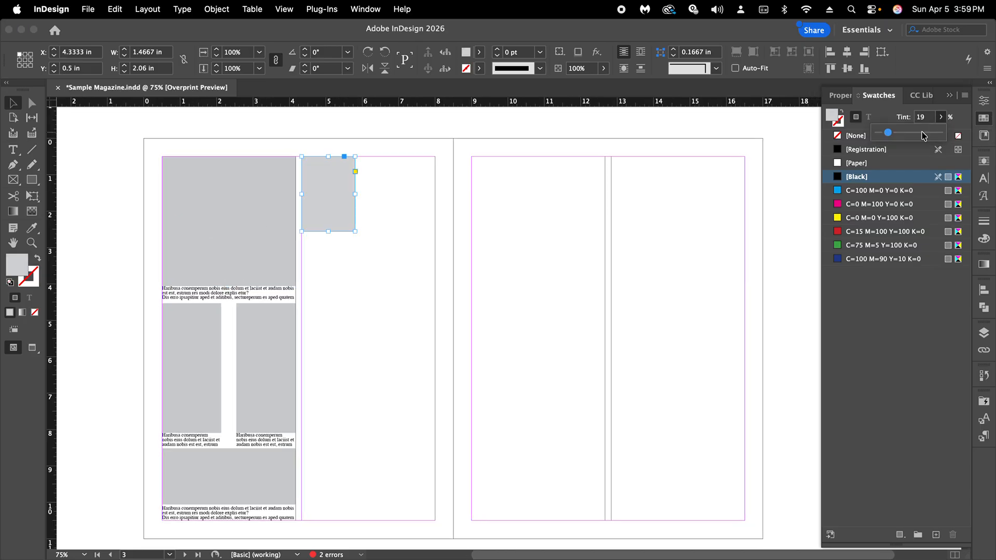
drag(888, 134, 891, 134)
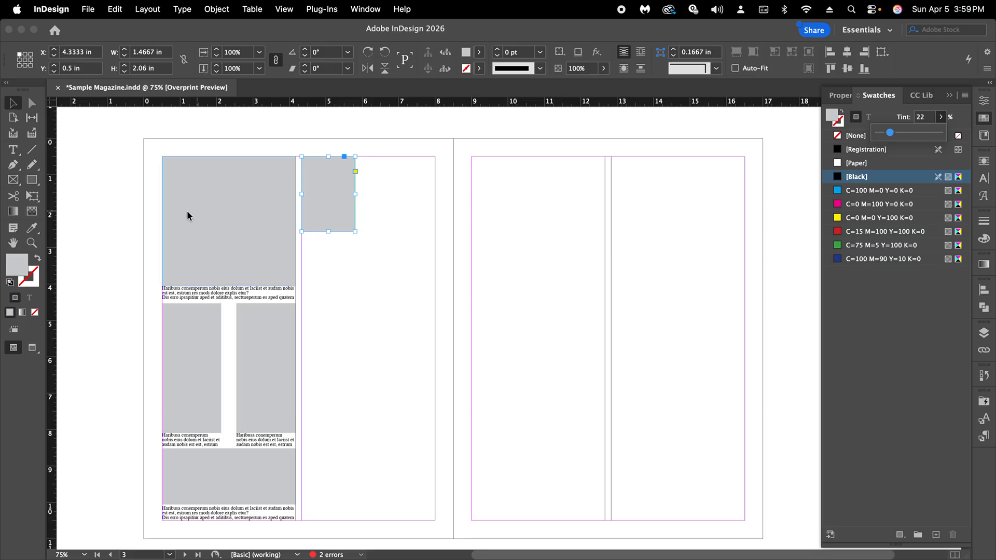
click(107, 166)
Step: Place a copy of the small caption frame just below the second column's rectangle, resized to about 1.467 by 0.46 in
scroll(107, 167, down, 1)
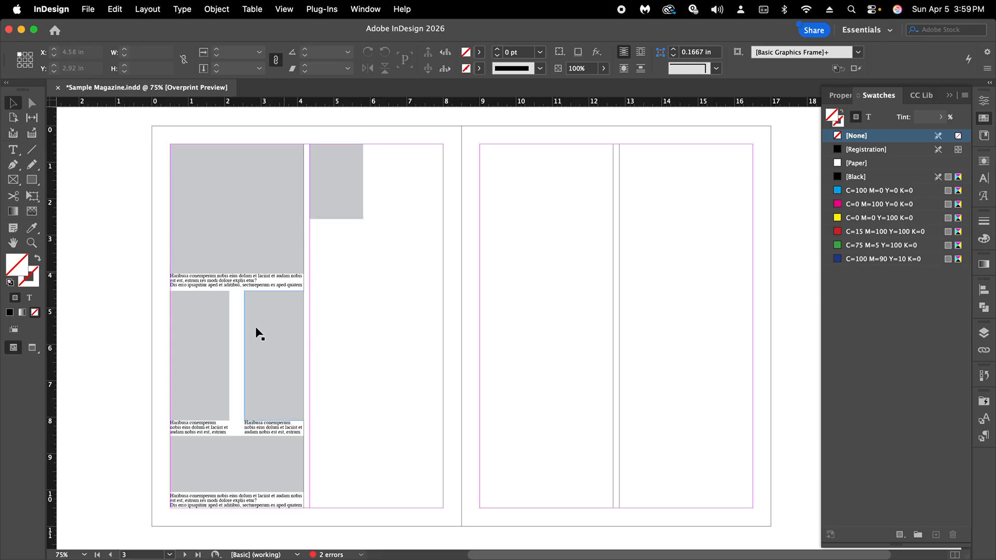
click(193, 429)
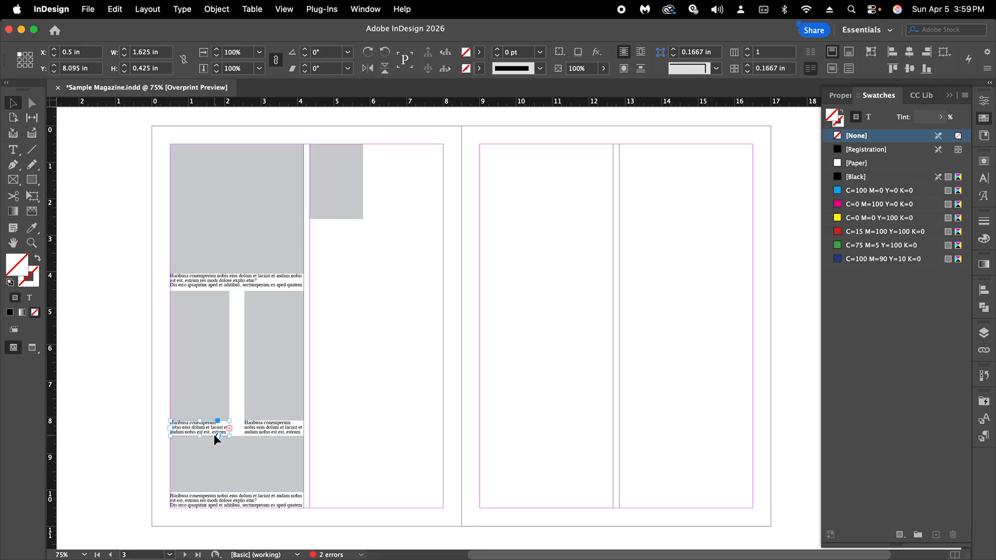
key(super+v)
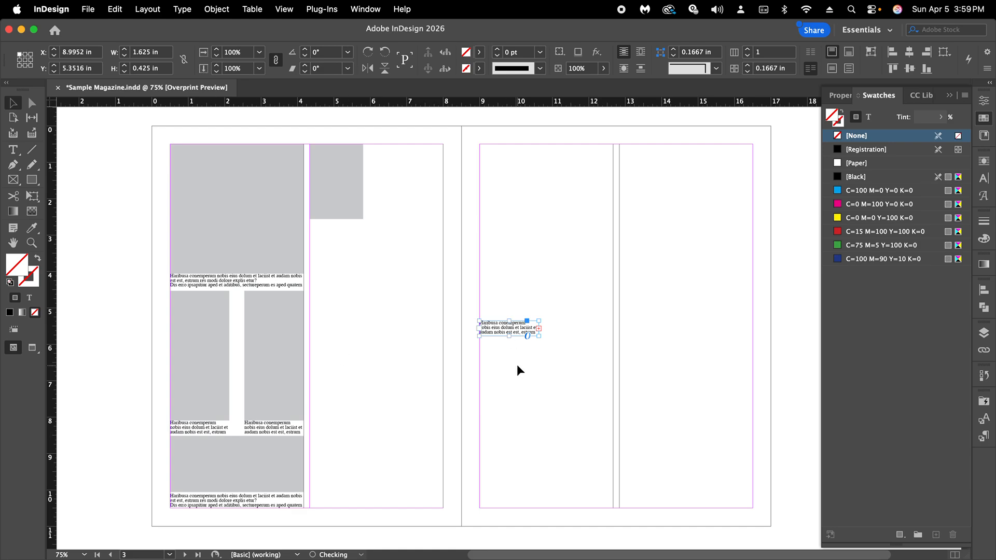
drag(513, 328, 360, 232)
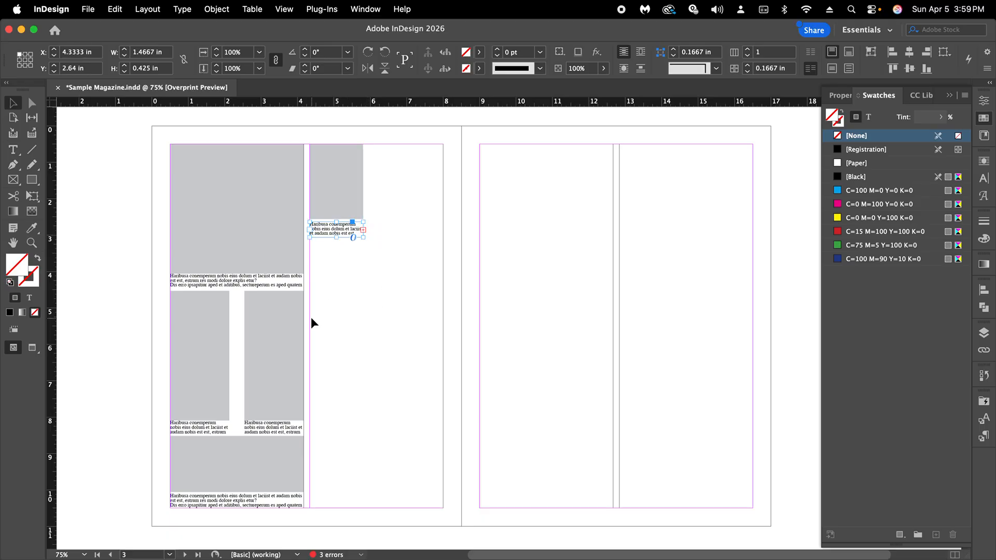
scroll(310, 318, up, 3)
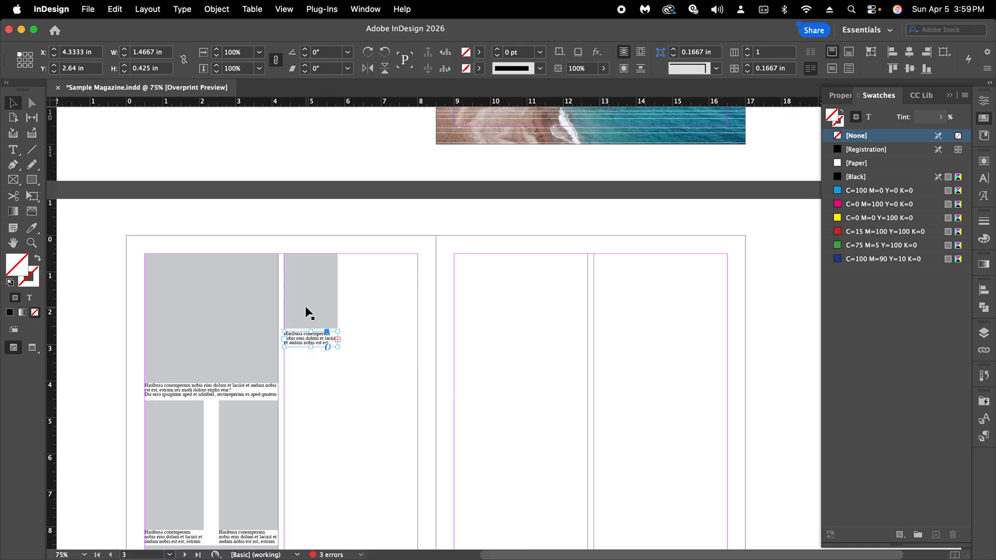
scroll(305, 305, down, 2)
scroll(353, 338, down, 3)
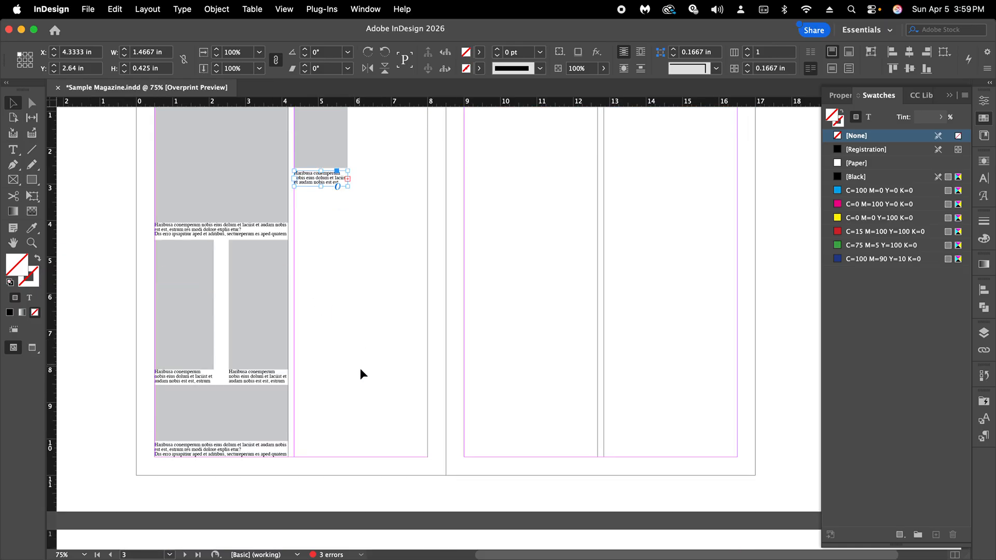
scroll(350, 355, up, 2)
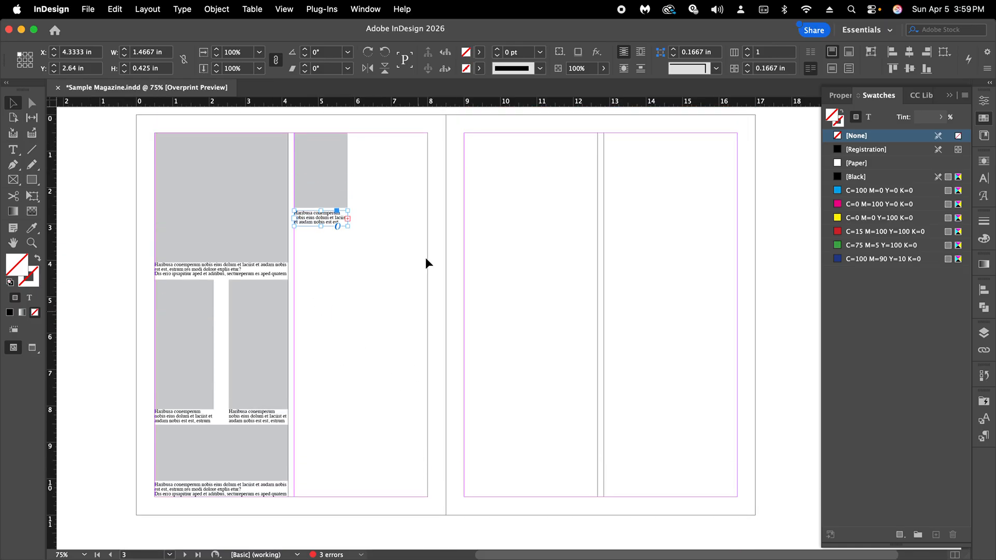
scroll(402, 202, left, 1)
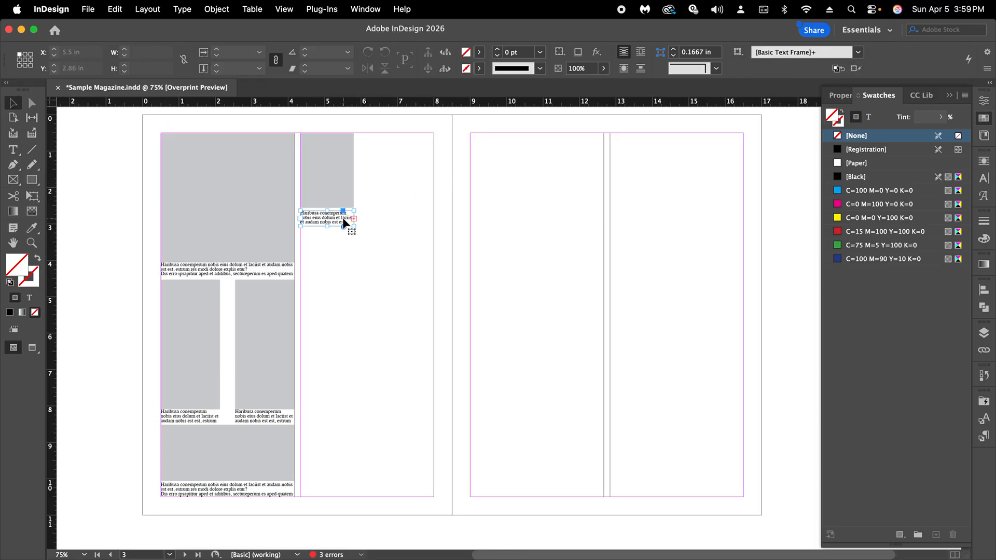
drag(353, 227, 353, 228)
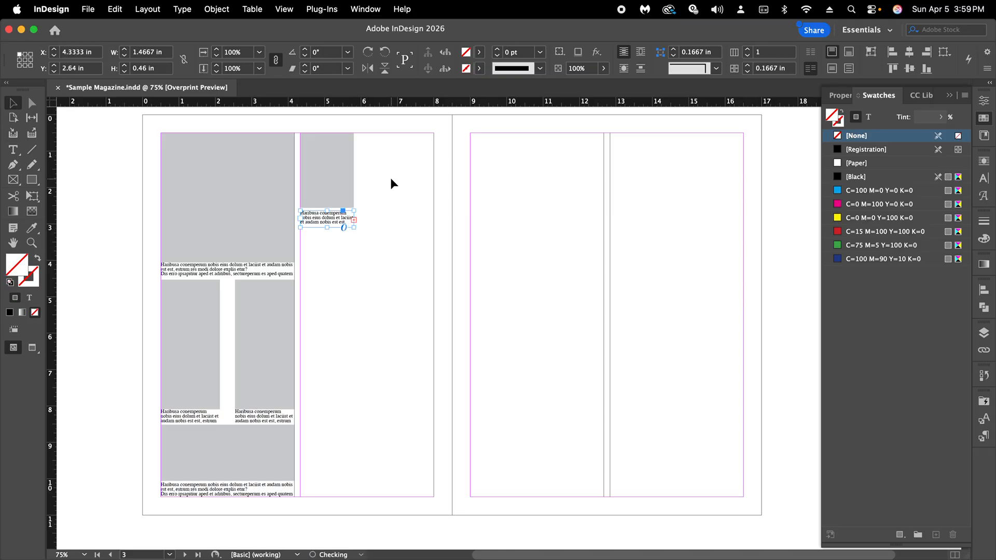
click(390, 178)
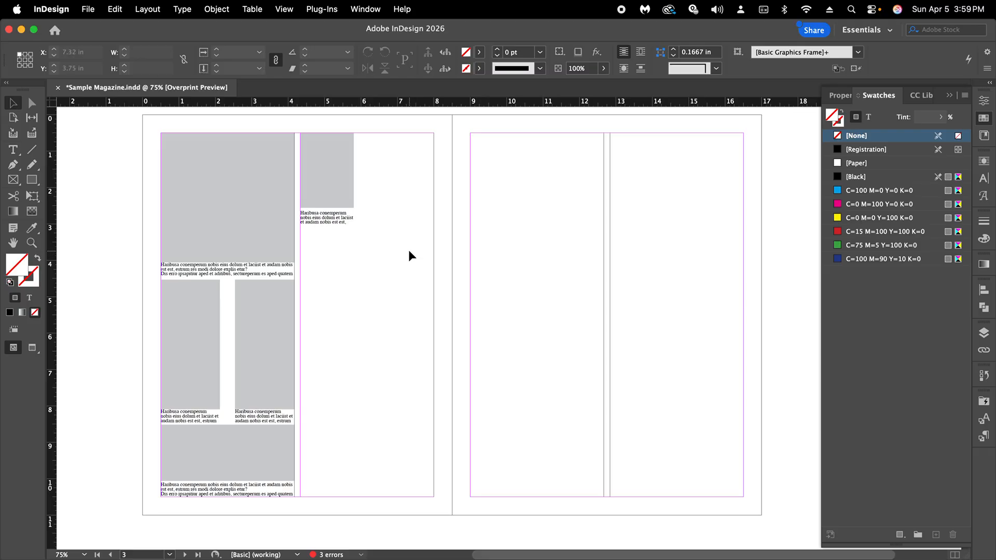
Step: Apply a text wrap around the bounding box of the small rectangle in the second column
click(340, 159)
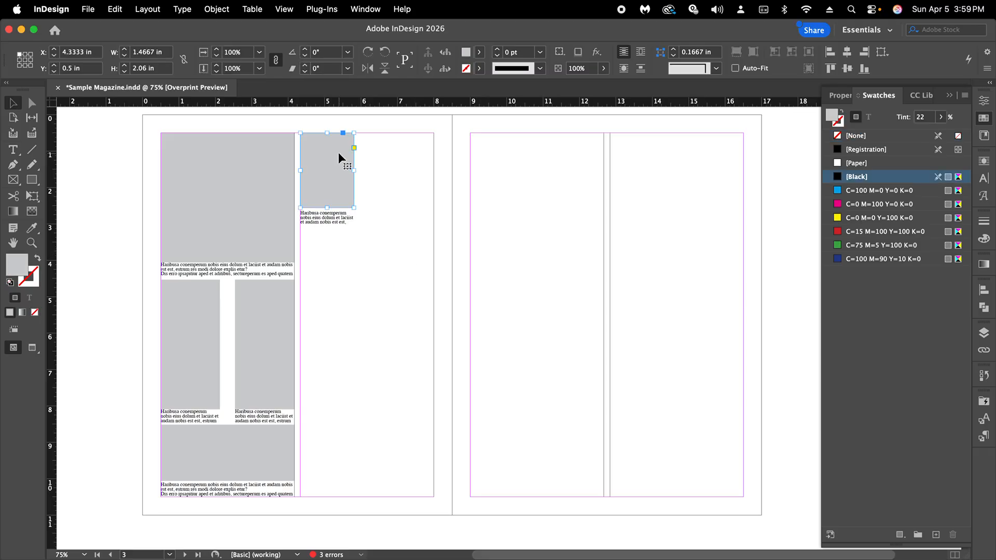
click(983, 163)
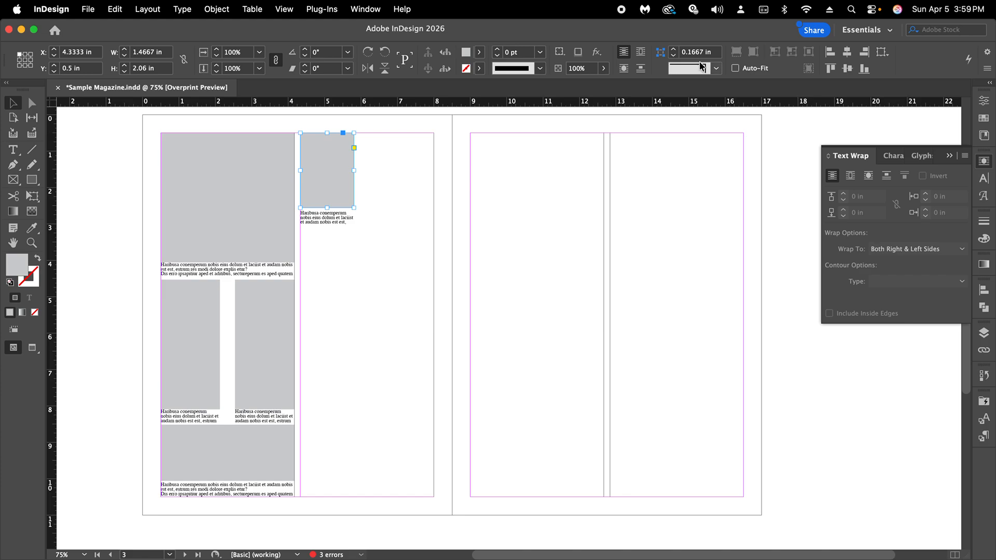
click(367, 14)
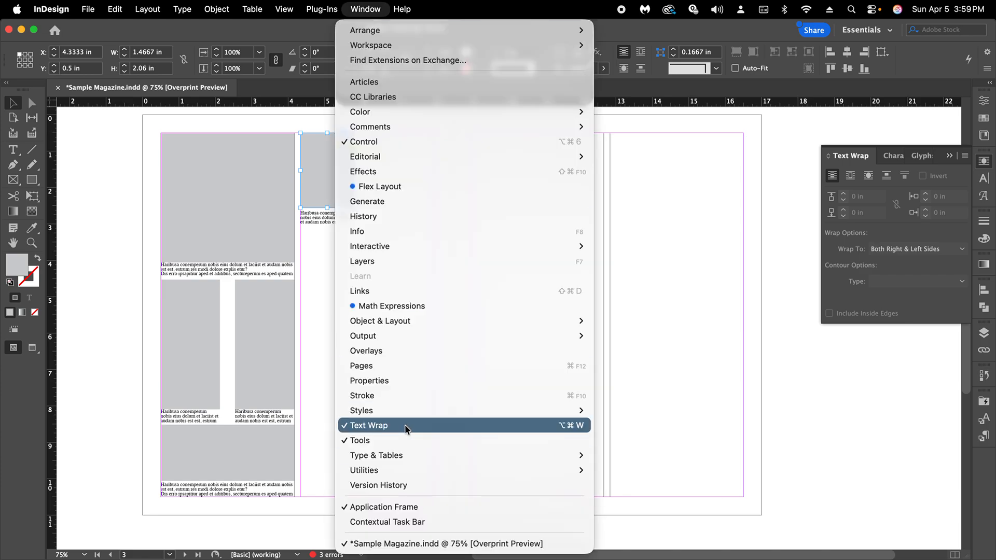
click(889, 120)
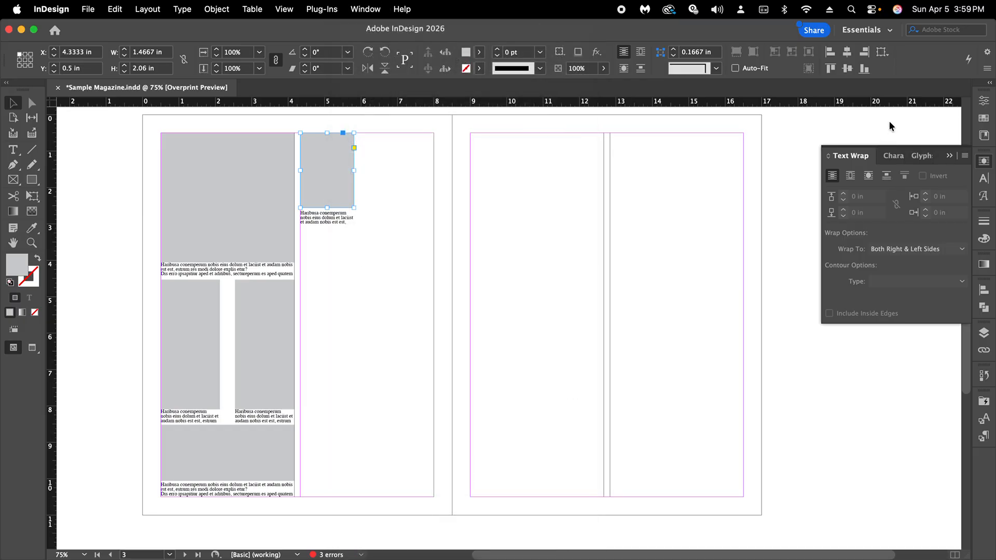
click(851, 179)
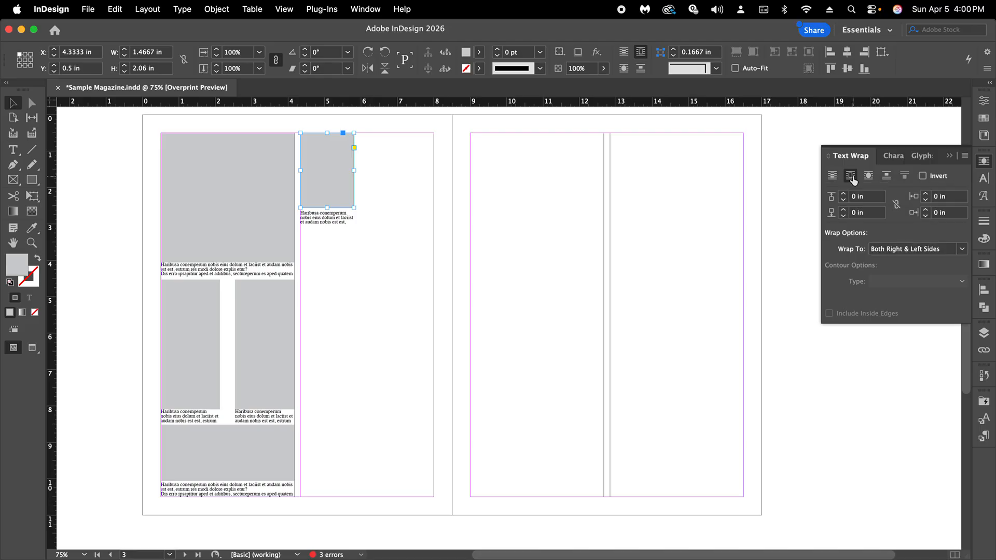
Step: Set the small rectangle's text wrap offsets to 0.0625 in, linked to be the same on all four sides
click(834, 198)
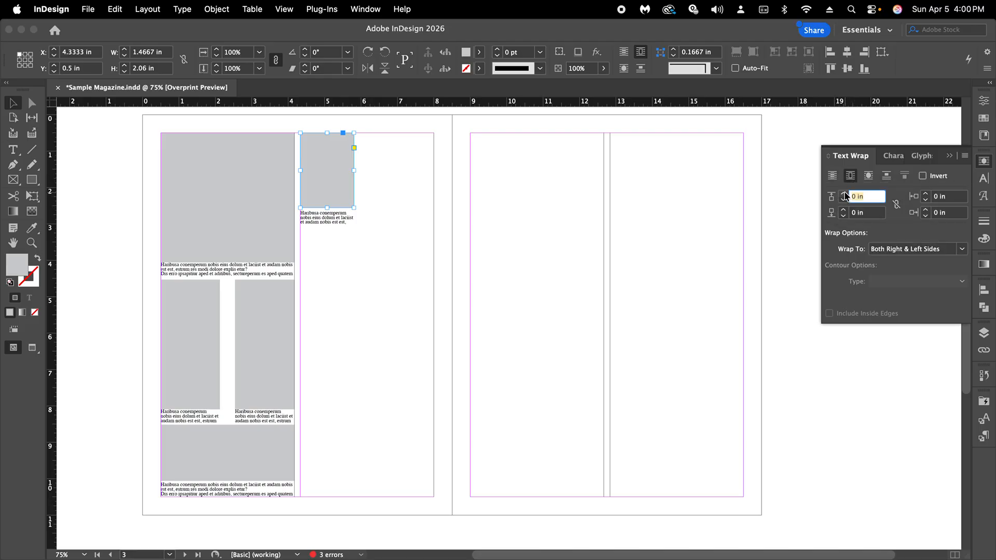
click(842, 192)
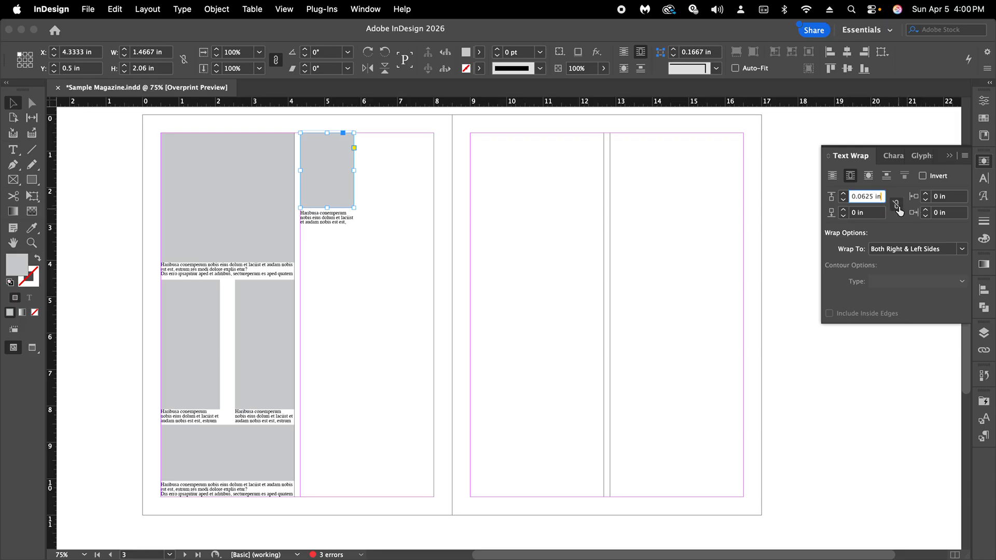
click(896, 204)
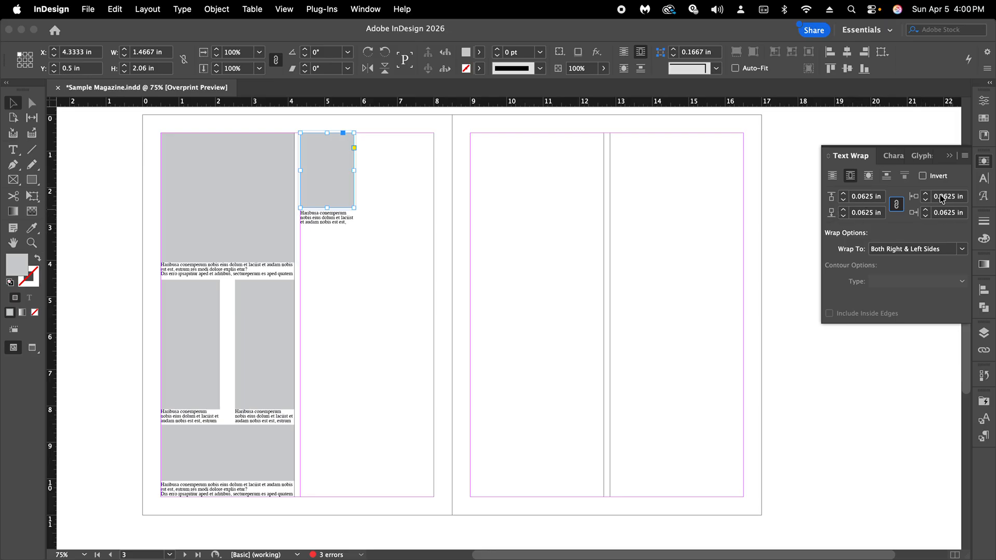
Step: Wrap text around the bounding box of the caption under the small rectangle with 0.0625 in offsets on all sides, and deselect it
click(324, 221)
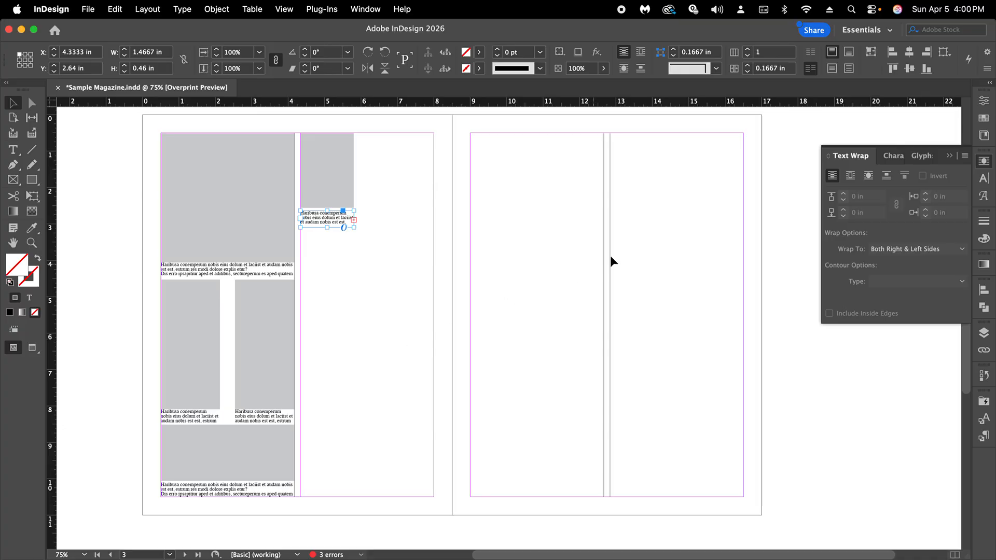
click(850, 176)
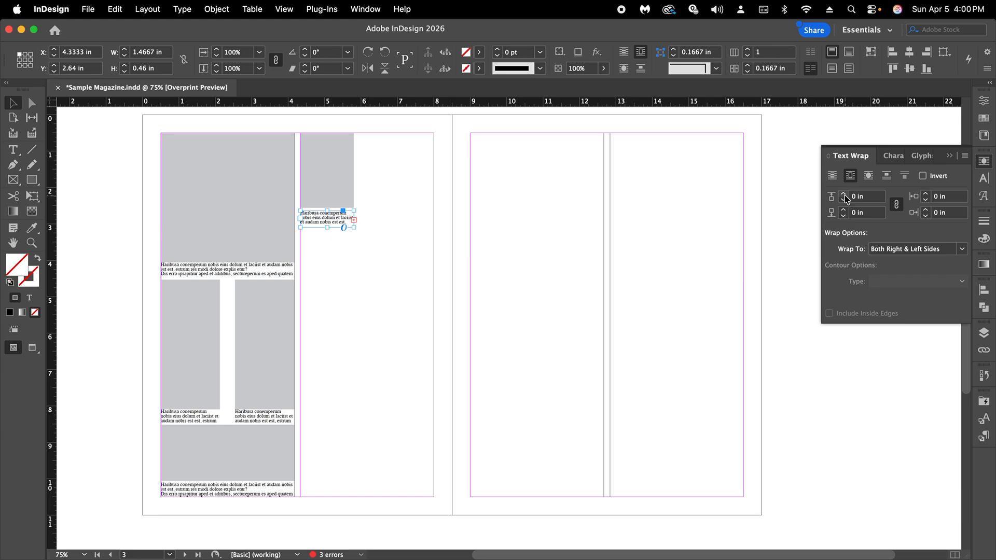
click(844, 195)
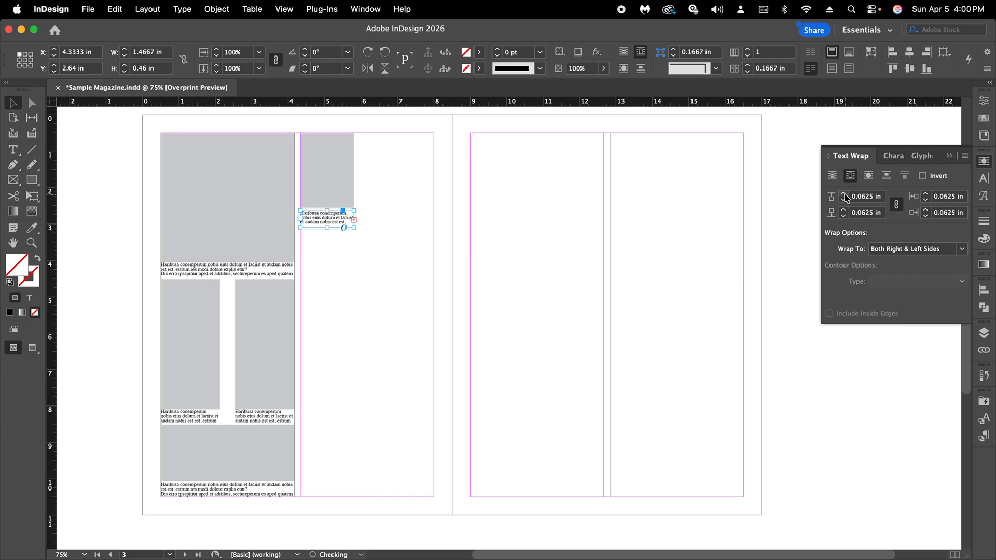
click(780, 208)
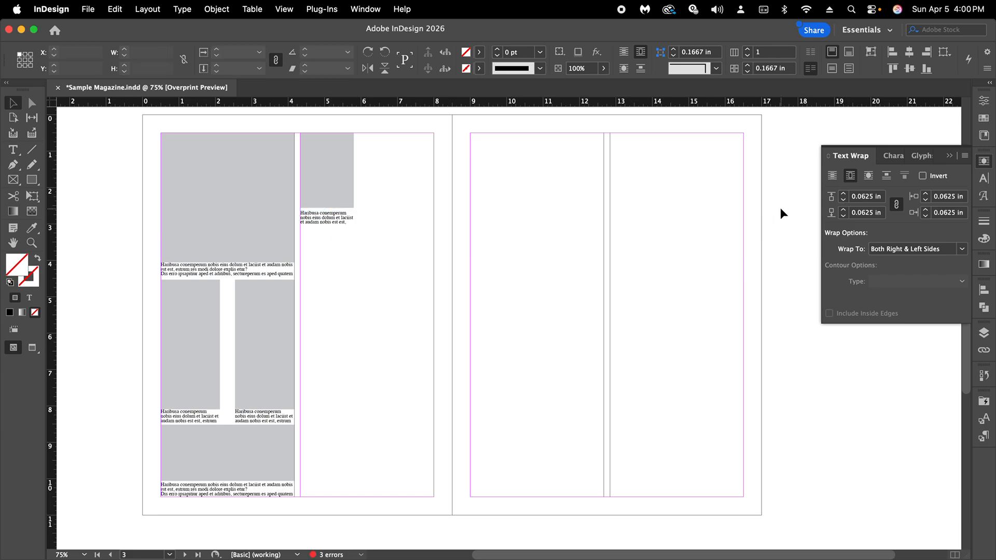
Step: Draw a text frame about 3.667 by 10 in filling the left page's second column, over the small rectangle and its caption
scroll(779, 205, up, 2)
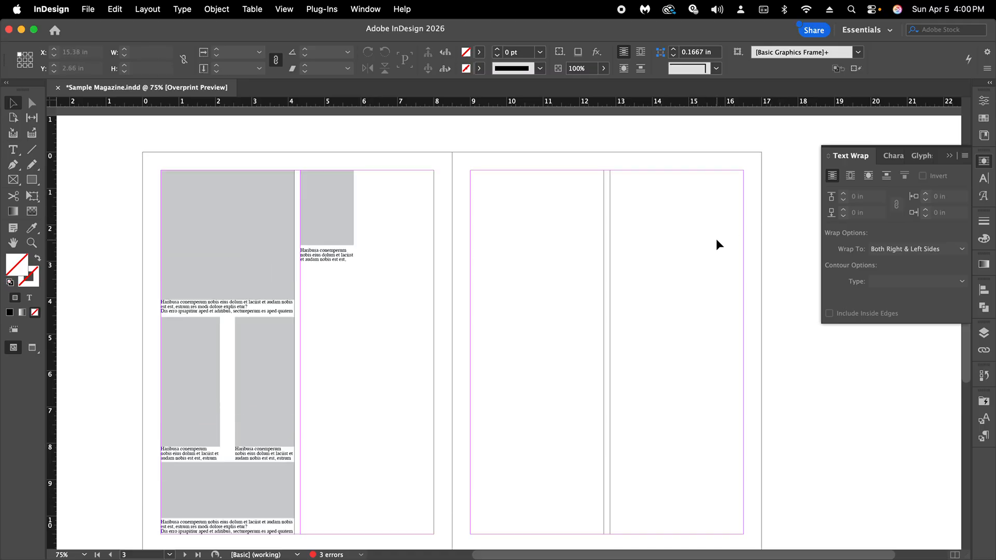
scroll(706, 263, down, 5)
scroll(704, 262, up, 4)
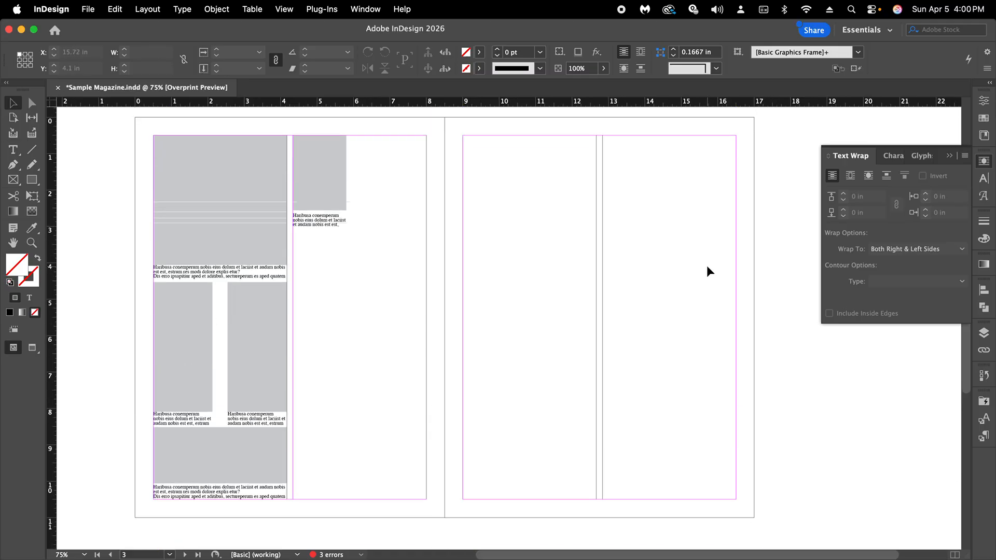
click(13, 150)
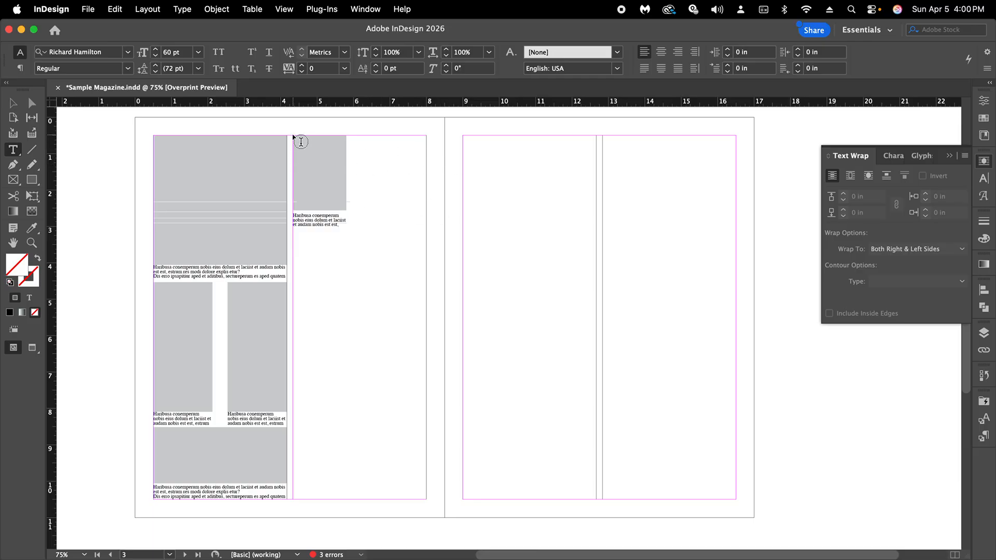
drag(293, 138, 426, 497)
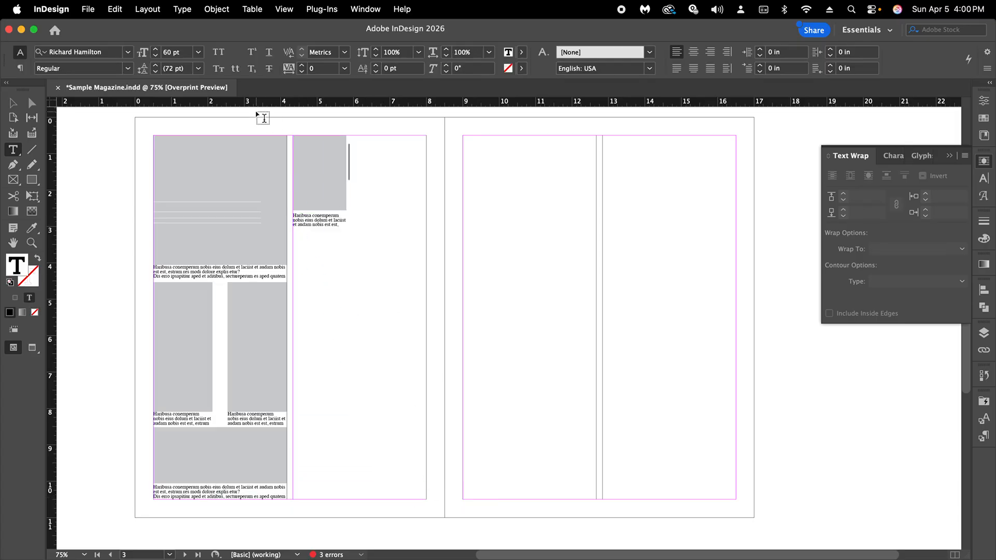
Step: Set the new column frame's type size to 12 pt and fill it with placeholder text
scroll(246, 122, down, 1)
click(186, 12)
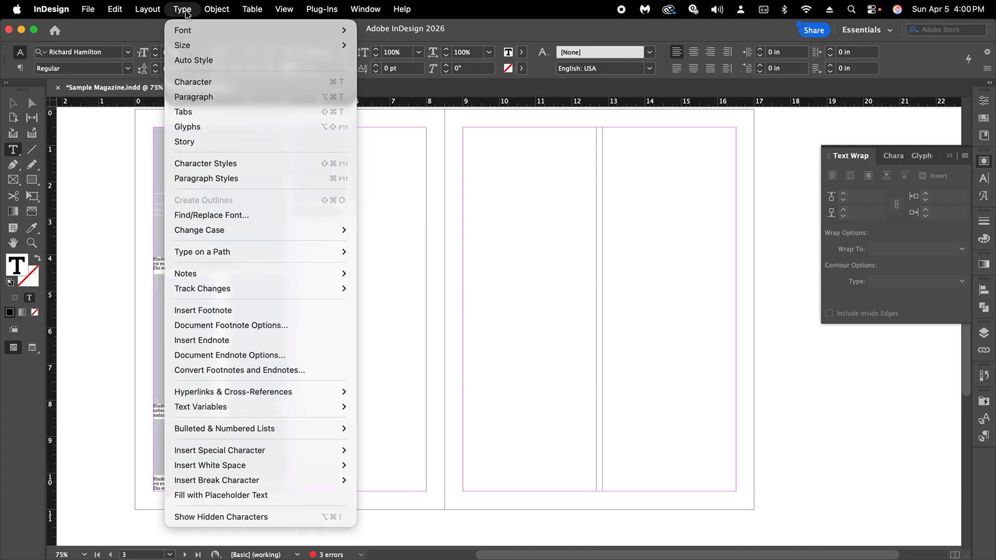
mouse_move(291, 30)
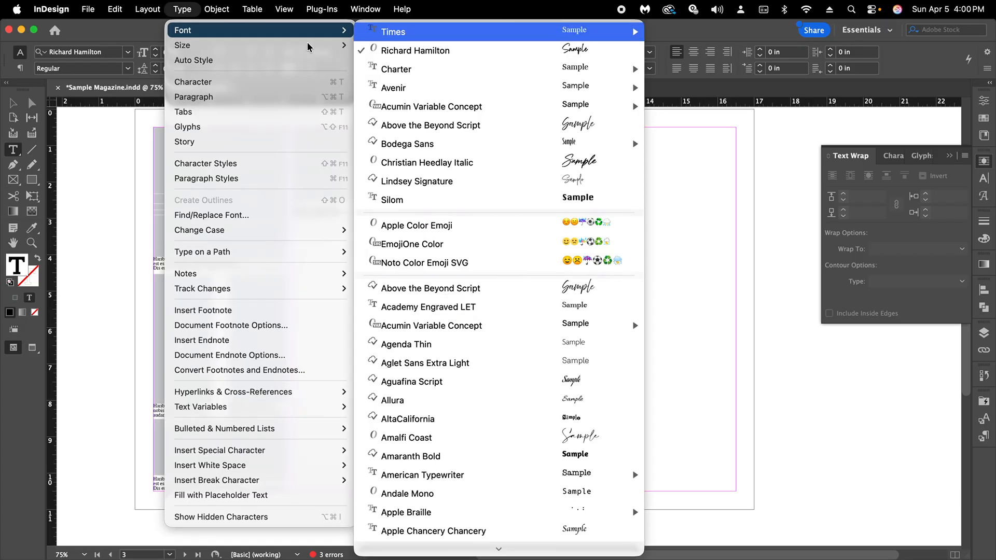
key(Escape)
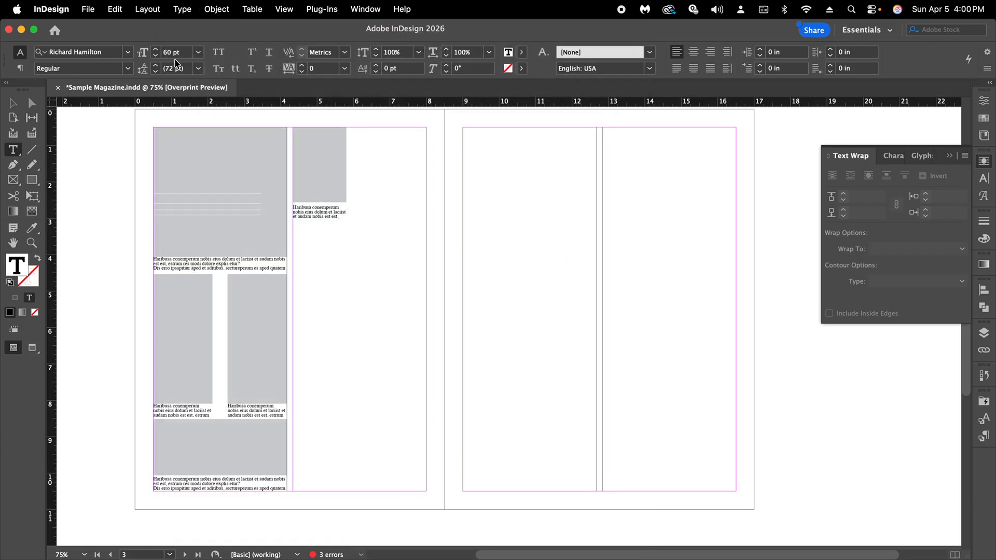
click(199, 53)
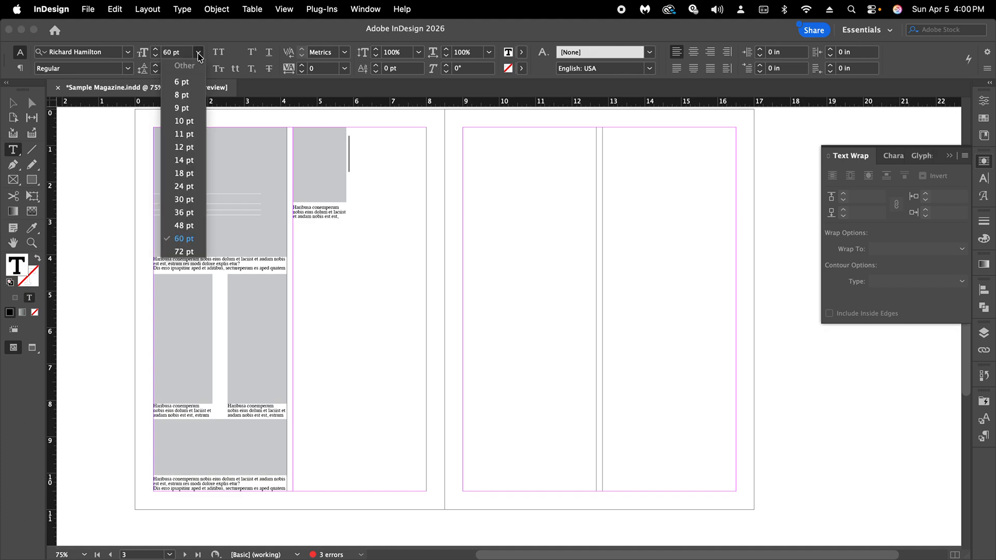
click(190, 148)
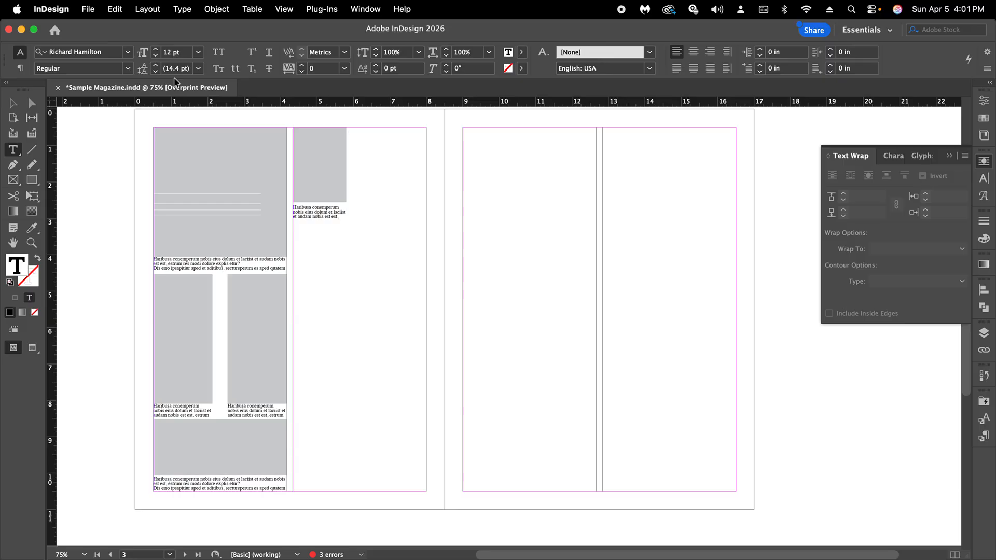
click(182, 9)
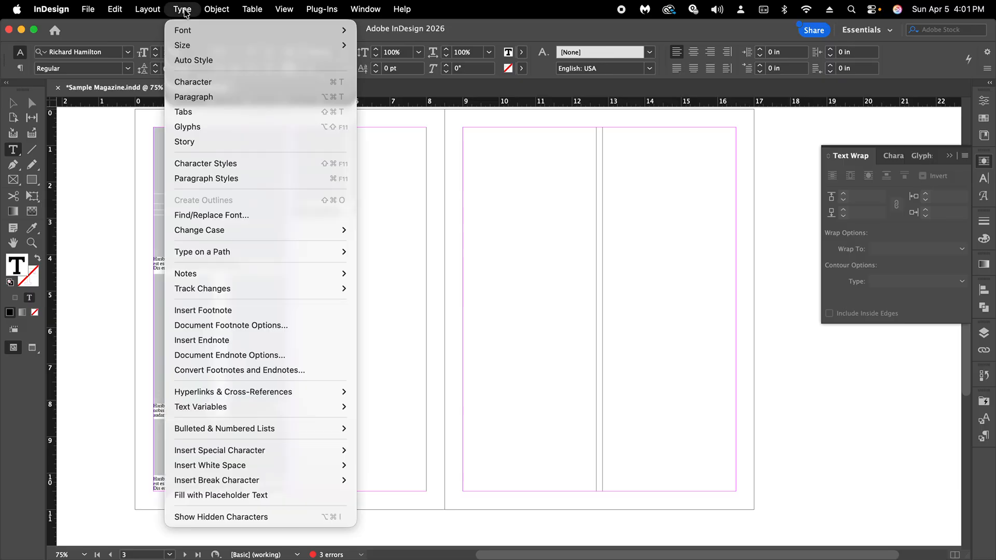
click(269, 496)
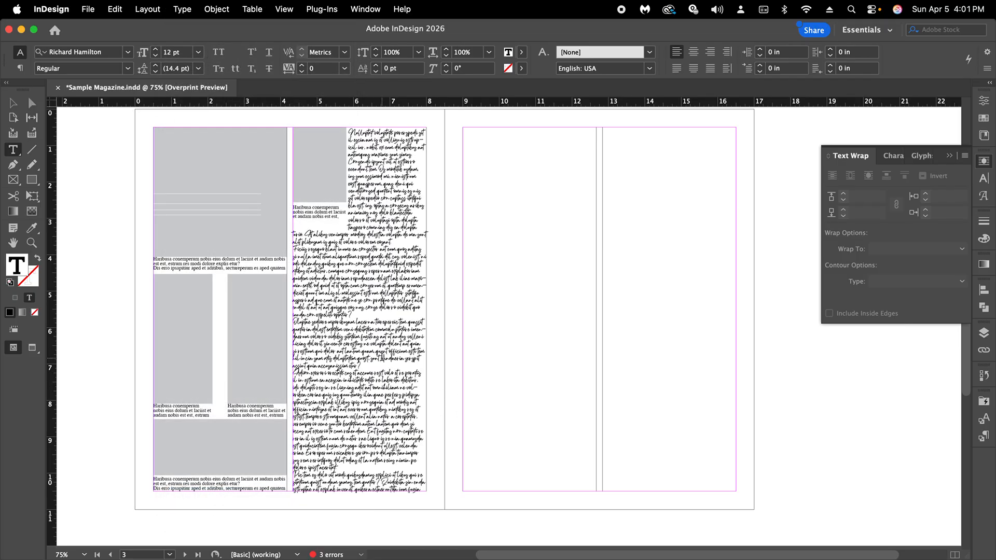
Step: Change the font of all the placeholder body text in the second column to Times
click(383, 358)
key(super+a)
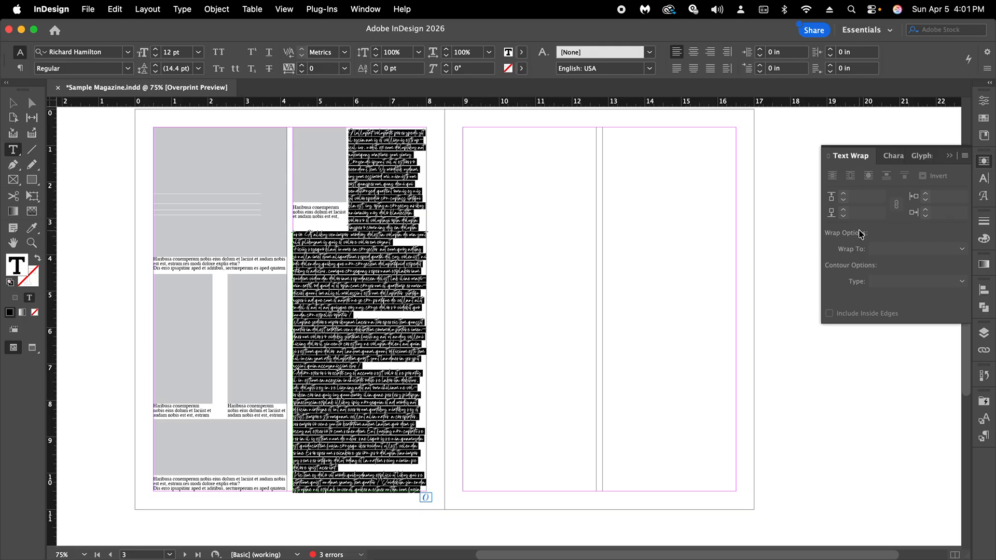
click(983, 178)
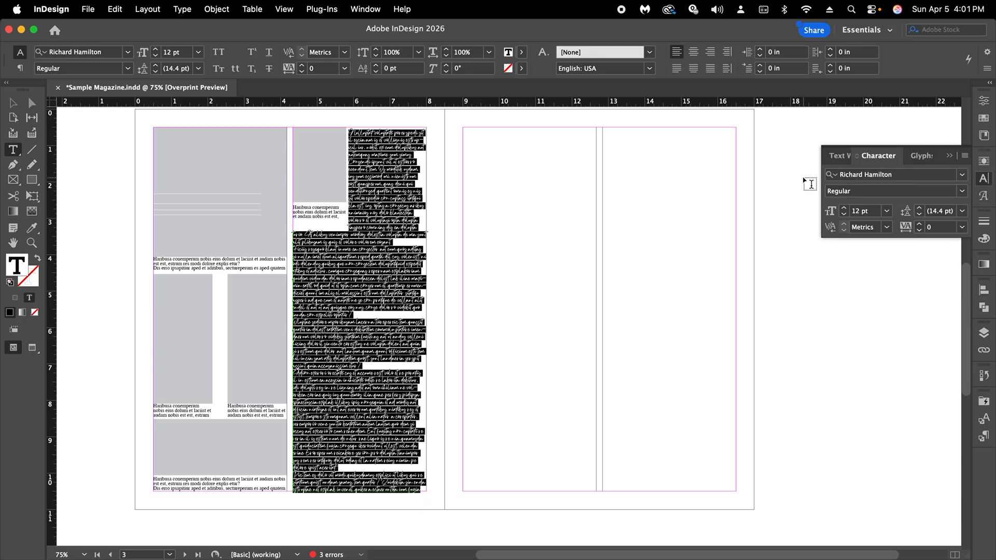
click(962, 174)
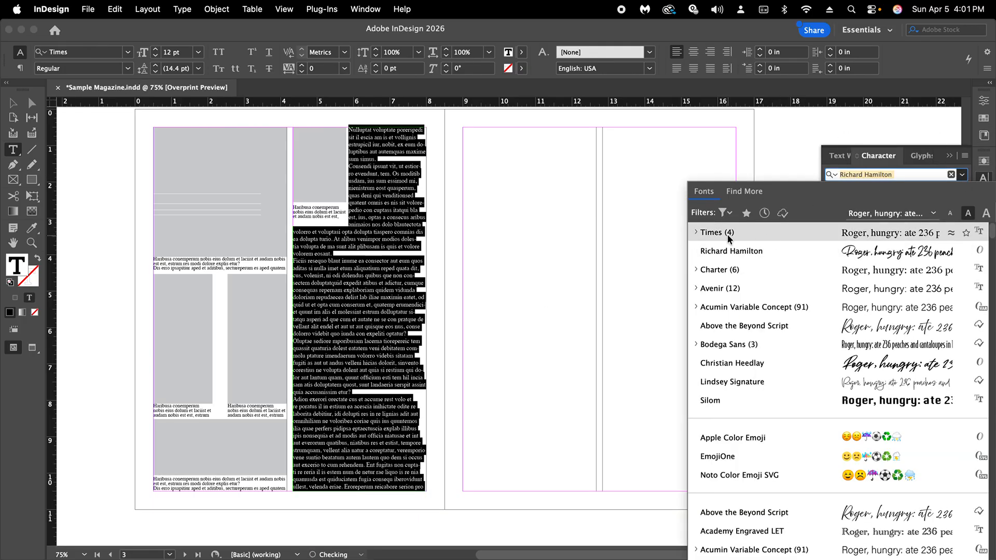
click(728, 238)
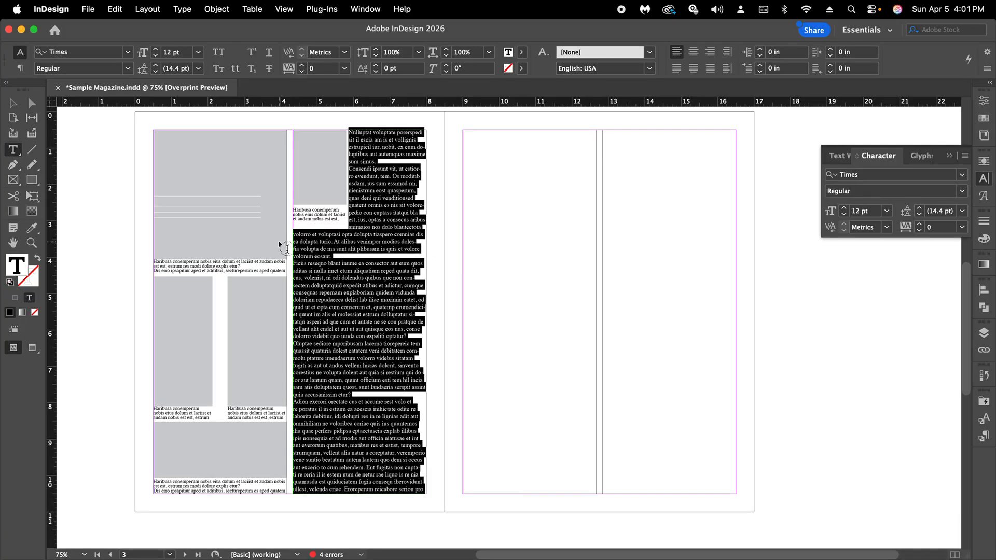
Step: Lower the top edge of the body text frame to about Y 1.34 in, making the frame about 9.16 in high
scroll(208, 155, right, 1)
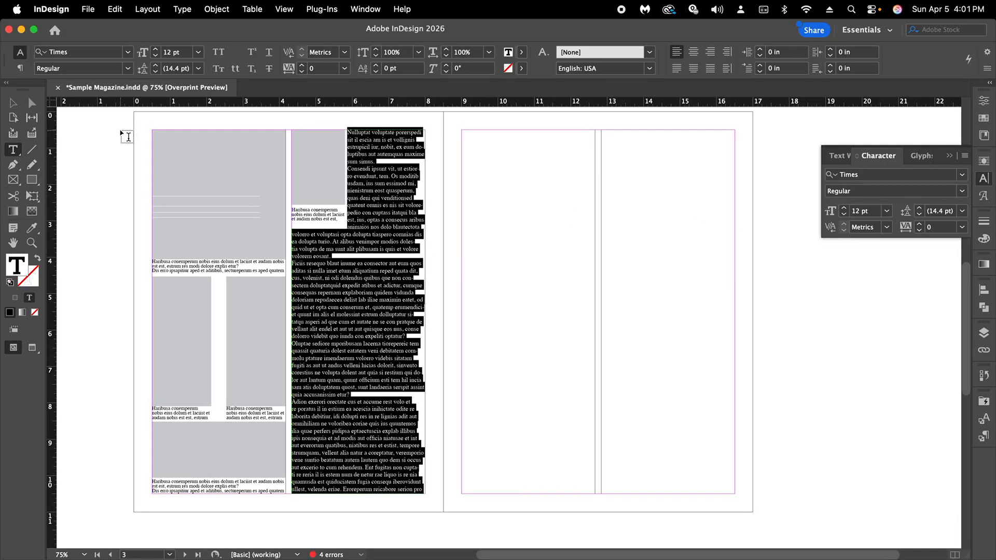
click(13, 103)
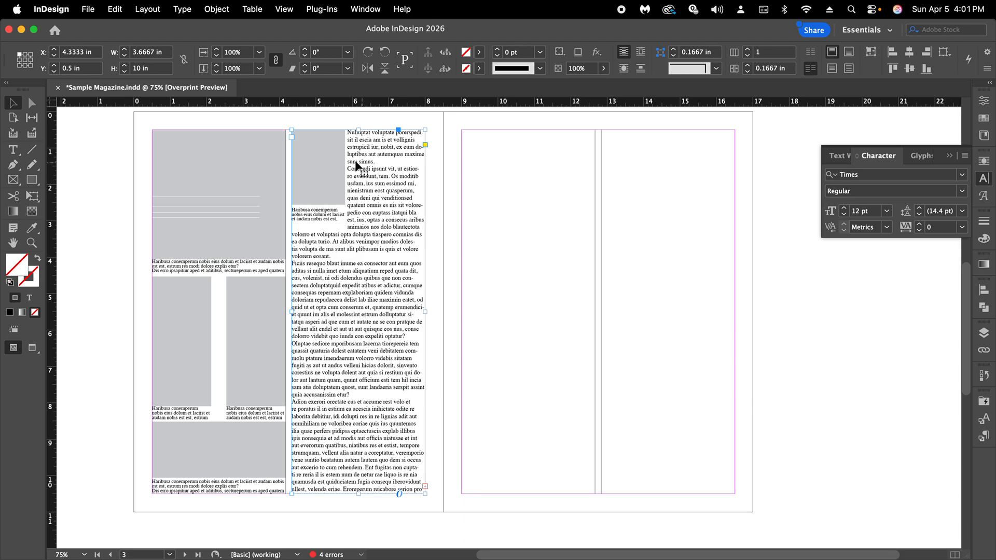
drag(359, 131, 357, 160)
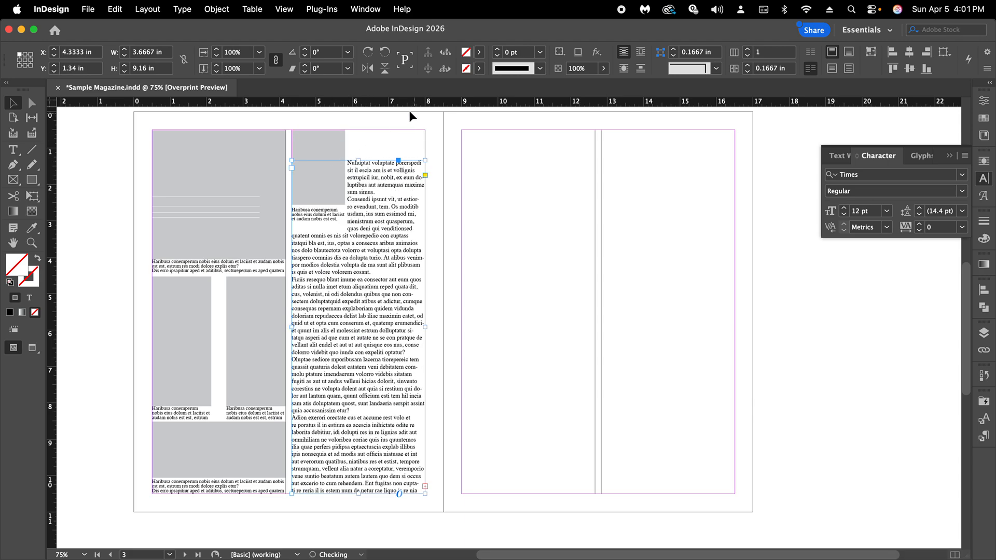
Step: Draw a headline text frame above the body text, beginning beside the small rectangle, and set its type size to 18 pt
scroll(168, 199, up, 10)
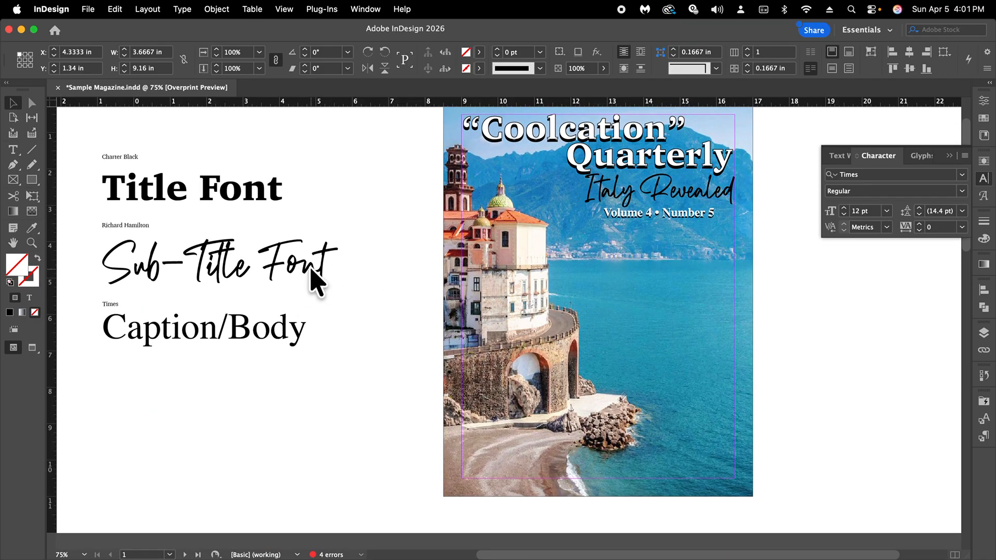
scroll(311, 278, down, 5)
scroll(310, 278, up, 3)
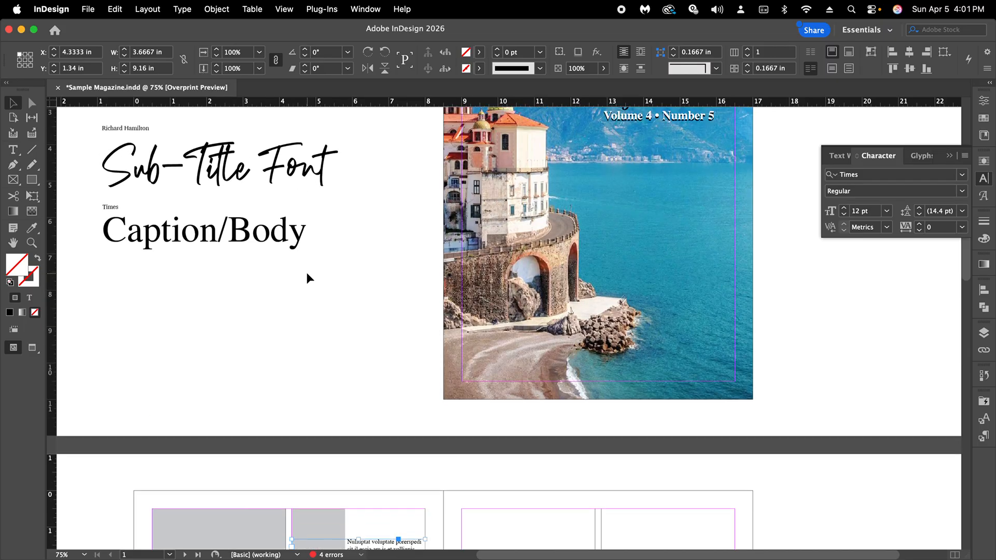
scroll(306, 278, down, 6)
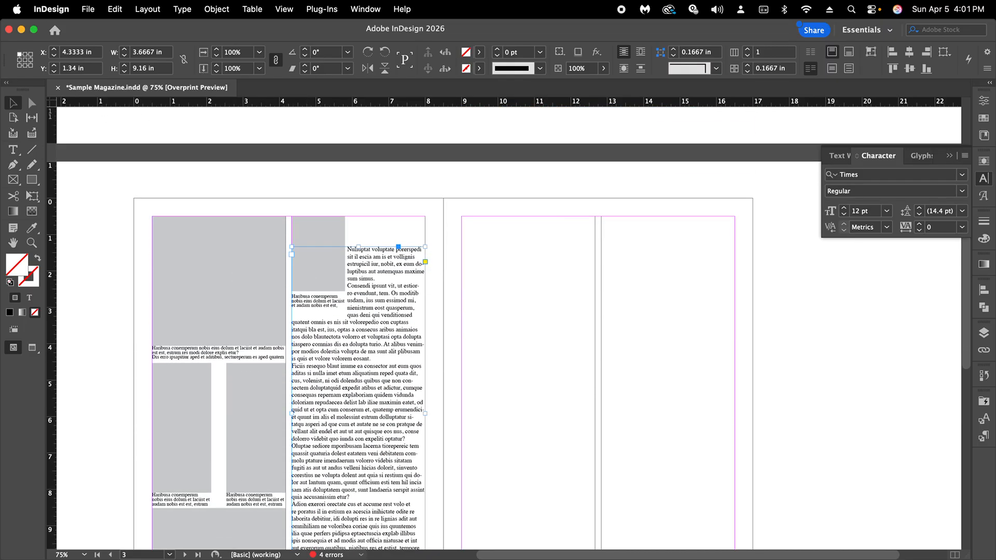
click(13, 151)
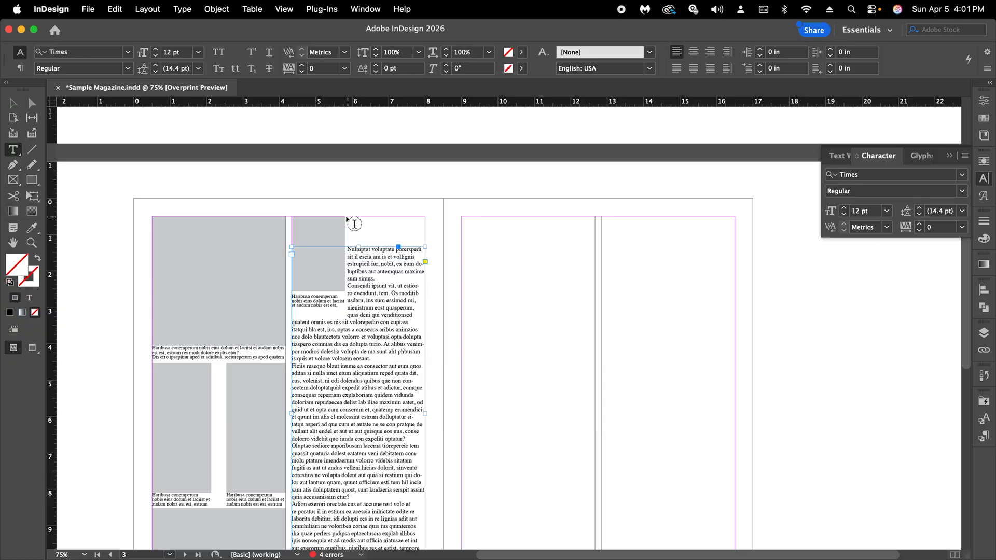
drag(345, 217, 454, 241)
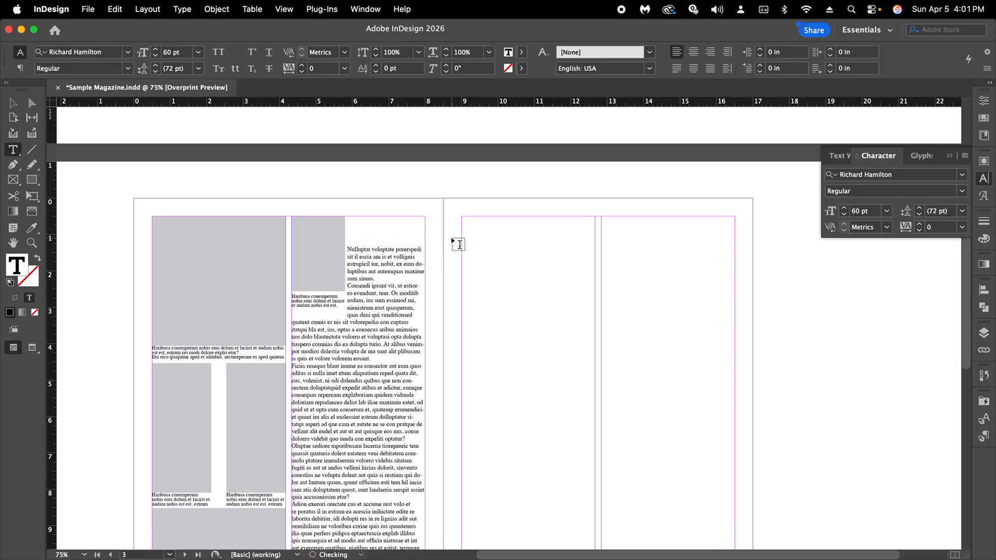
click(886, 212)
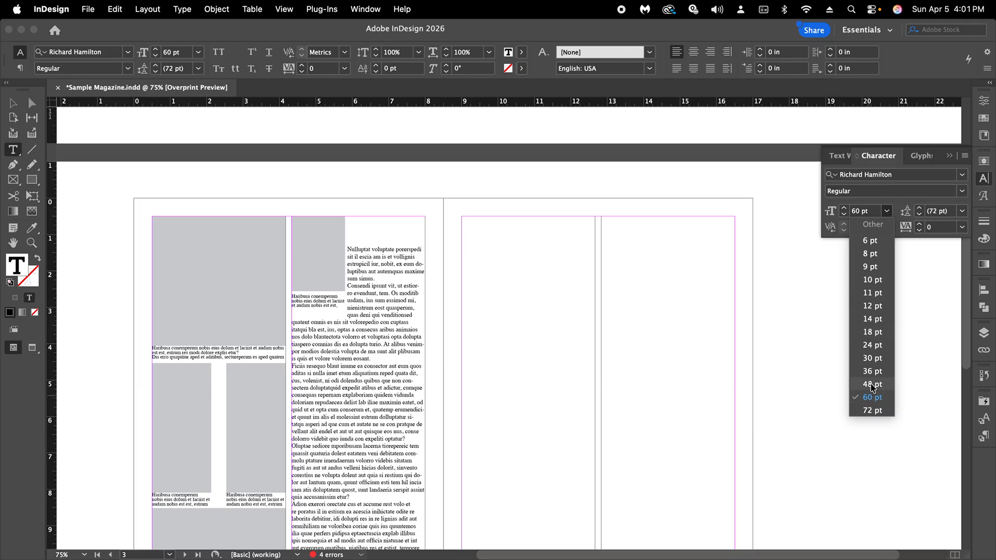
click(872, 332)
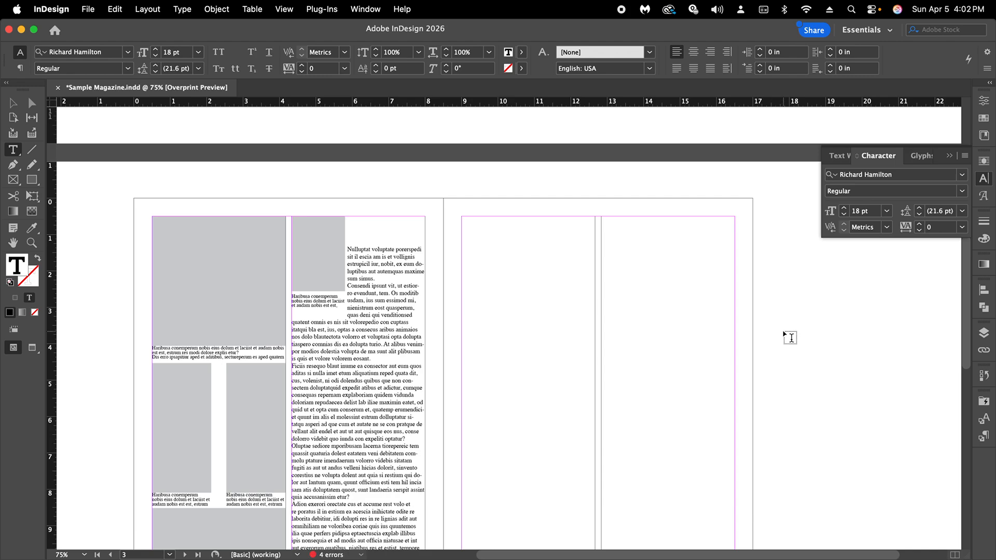
Step: Enter the headline "A Word from the Editor in Chief" and insert a line break before its first word
text(A Word from th)
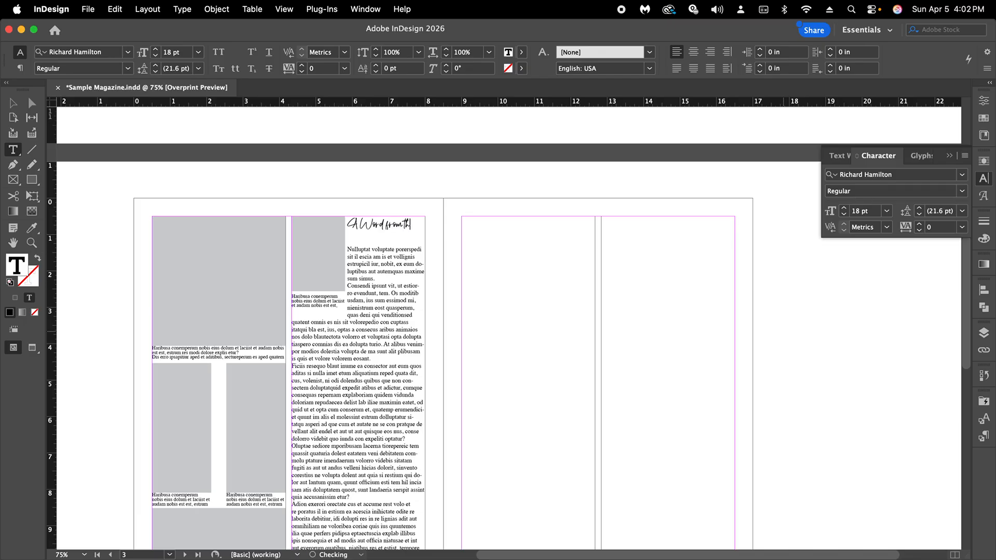
text(e Editor in Chief)
click(350, 224)
key(Return)
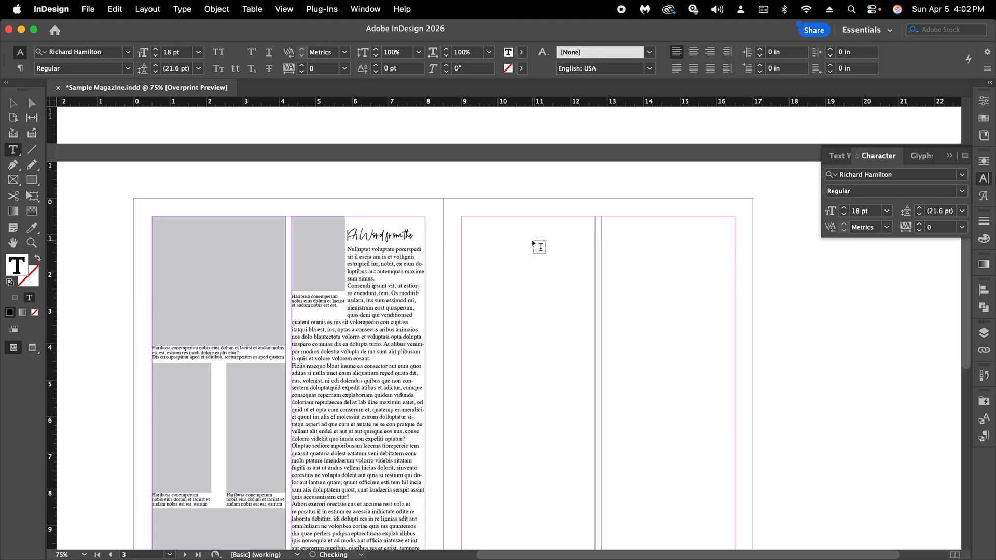
scroll(539, 247, right, 1)
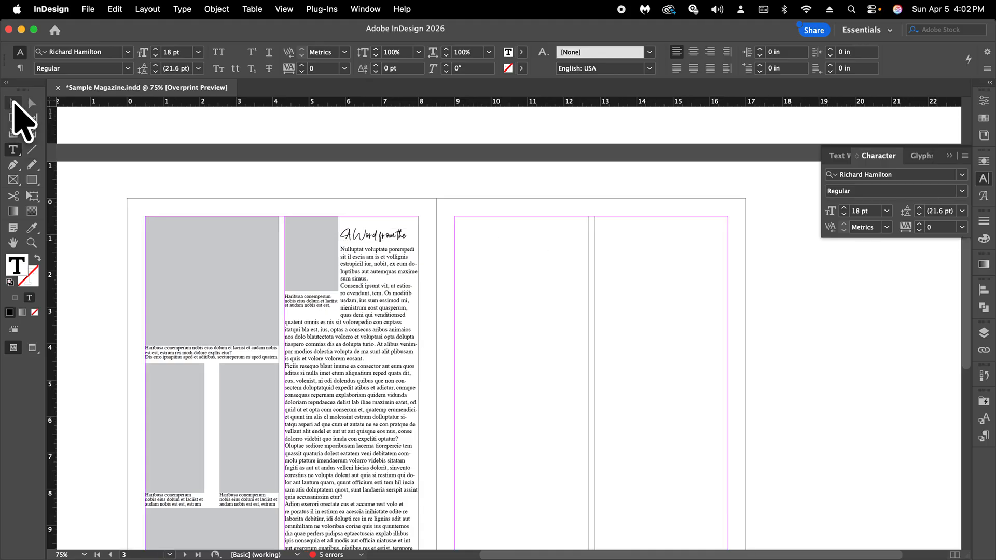
Step: Extend the headline text frame downward to a height of 1.2 in so both lines of the headline fit
click(13, 103)
scroll(384, 218, left, 1)
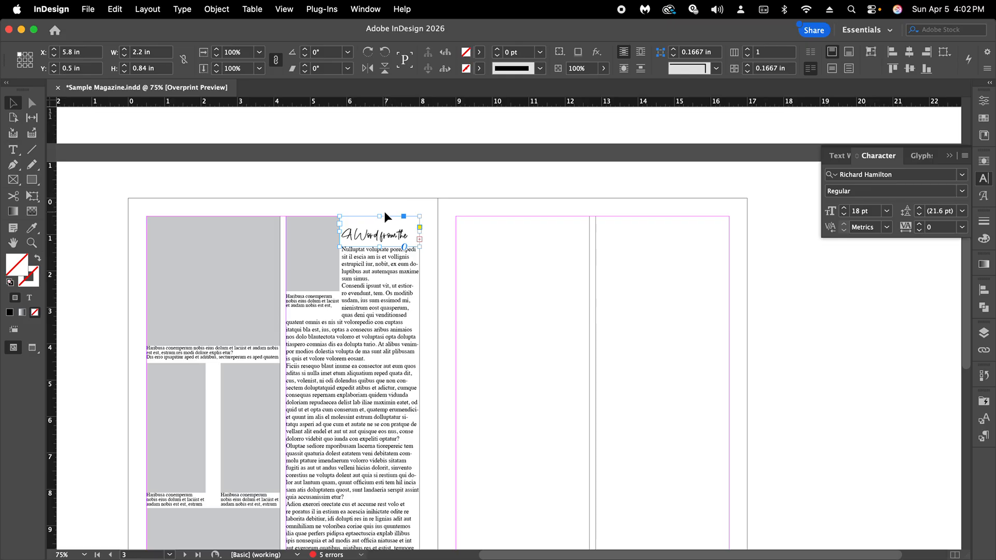
drag(379, 216, 379, 259)
Step: Nudge the headline frame upward to Y 0.1528 in, lifting the headline clear of the body text in the second column
key(Up)
key(Up)
key(Up)
key(Up)
key(Up)
key(Up)
key(Up)
key(Up)
key(Up)
key(Up)
key(Up)
key(Up)
key(Up)
key(Up)
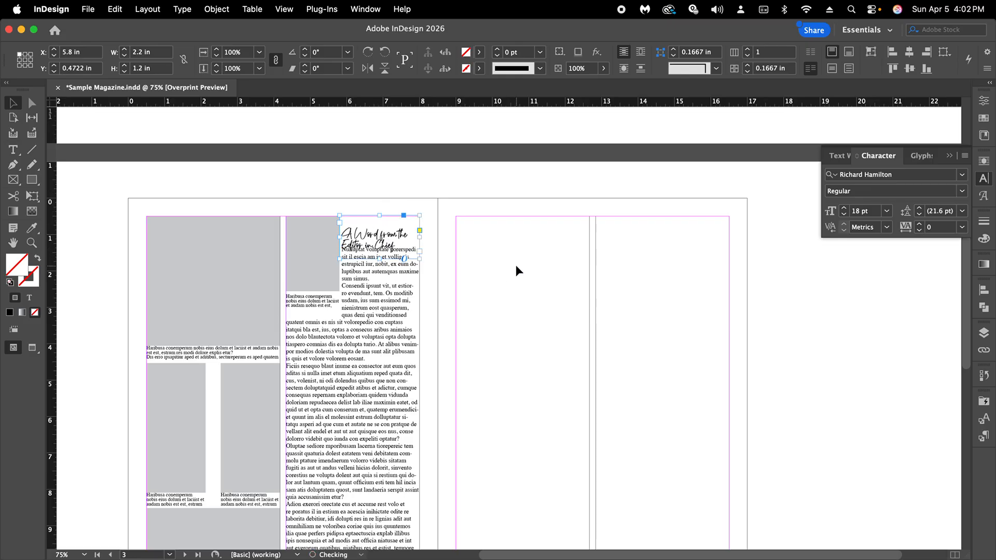
key(Up)
key(Up)
key(Up)
key(Up)
key(Up)
key(Up)
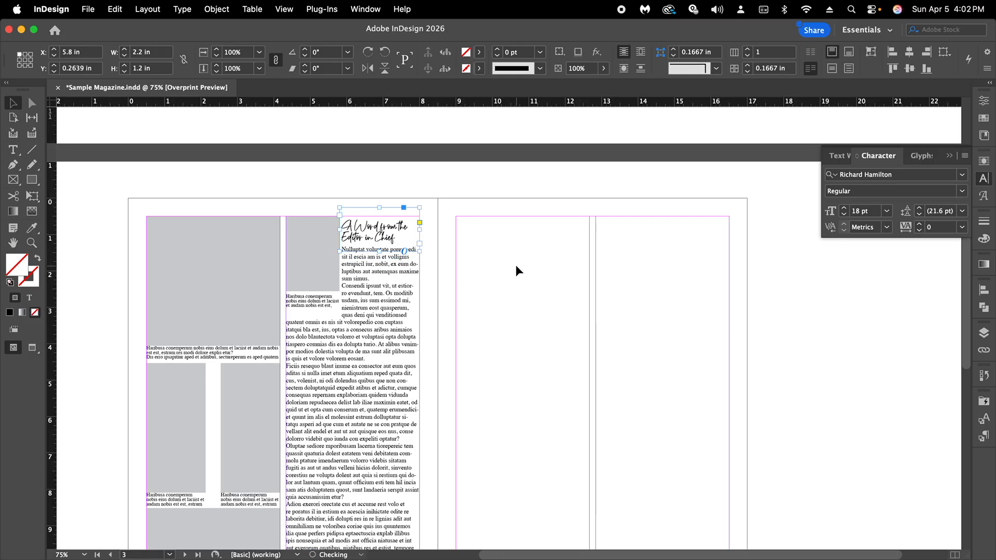
key(Up)
key(Up)
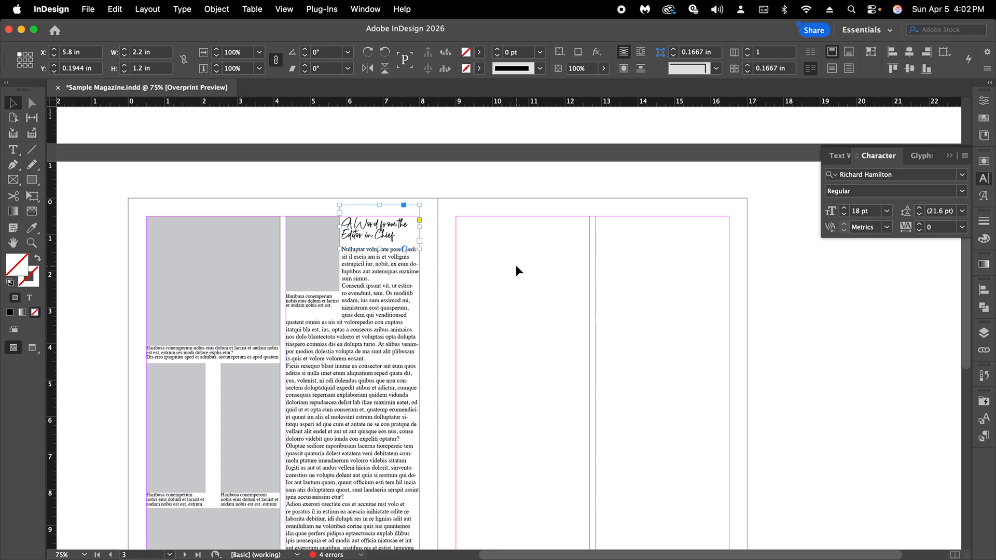
scroll(516, 264, left, 2)
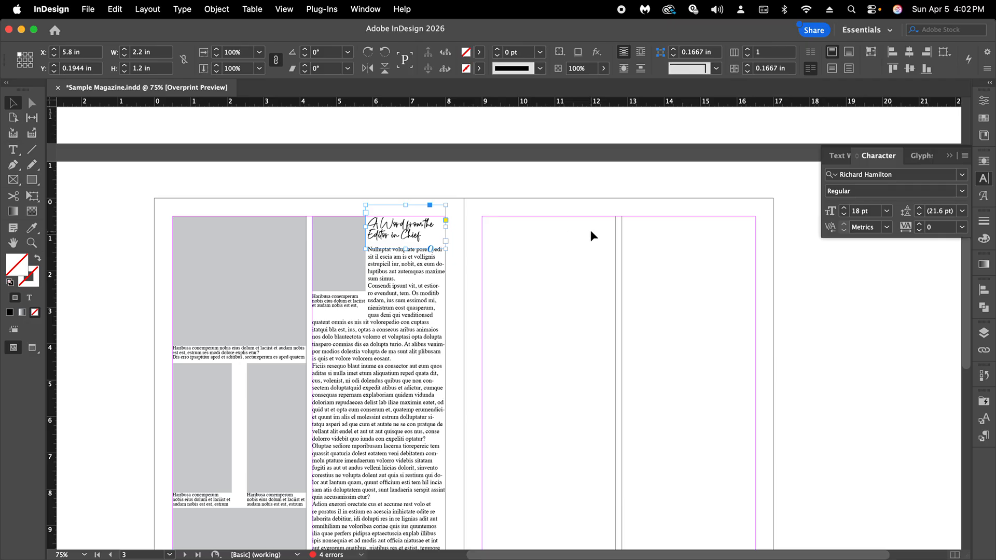
key(Up)
key(Up)
key(Up)
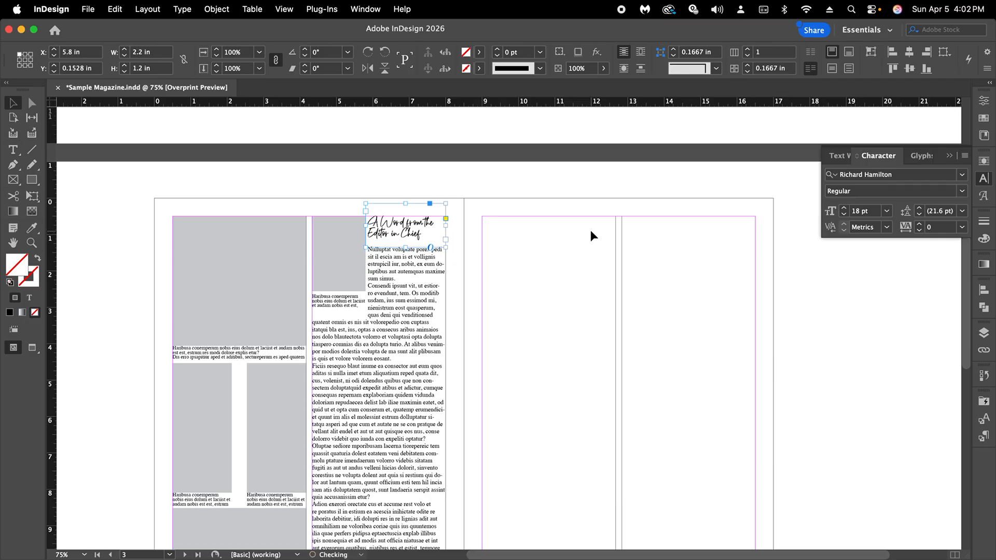
Step: Raise the top edge of the body text frame slightly to bring the text closer to the headline, and deselect it
scroll(590, 229, down, 1)
click(393, 258)
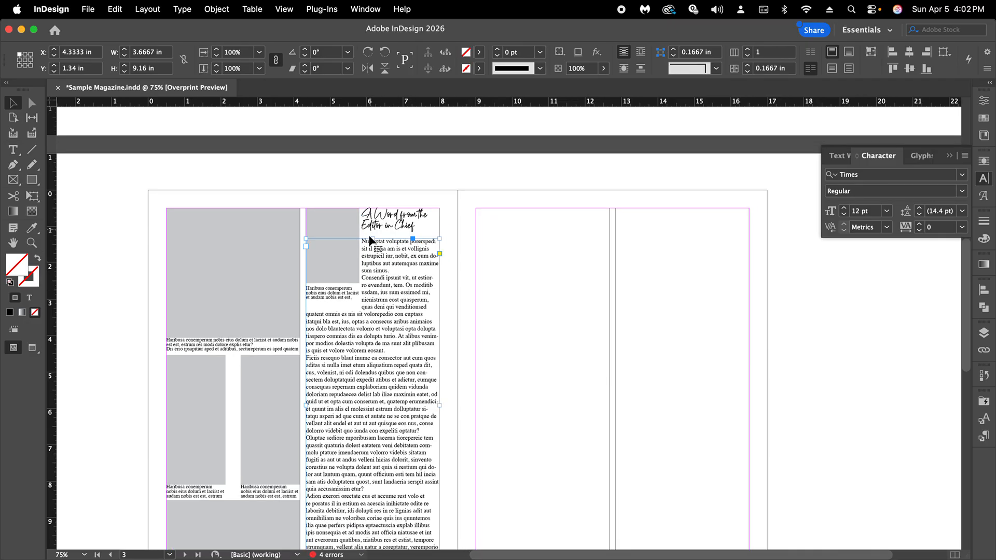
drag(371, 236, 372, 233)
click(482, 263)
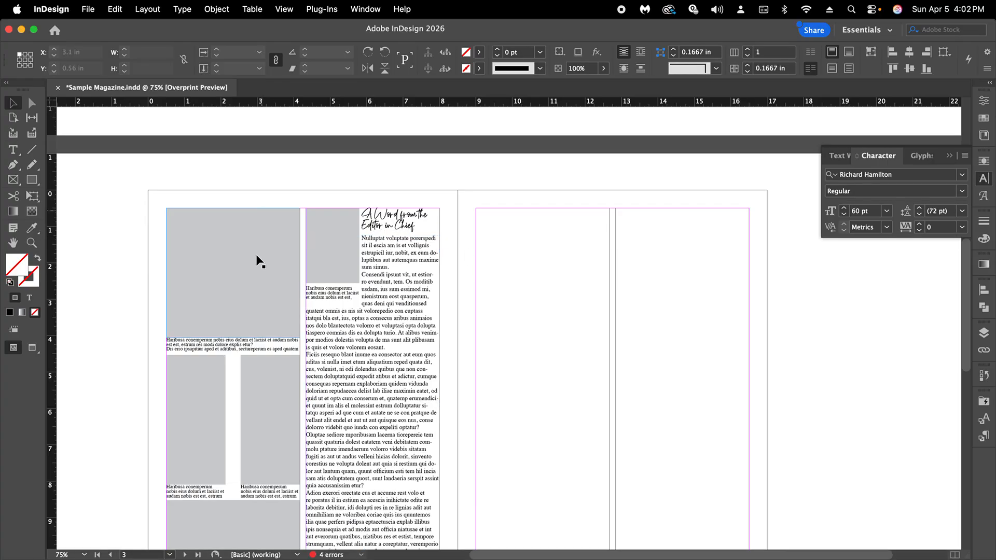
scroll(571, 301, down, 3)
scroll(564, 302, up, 3)
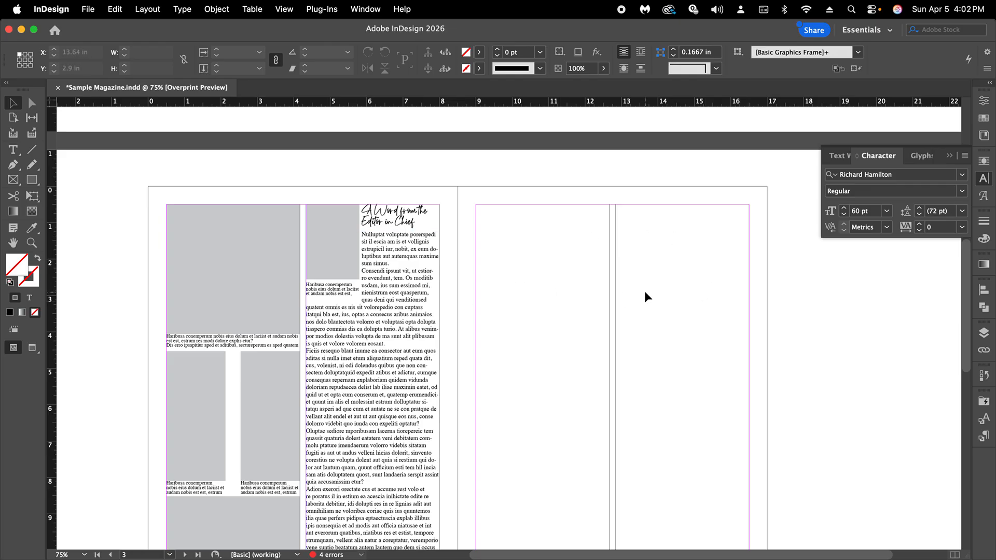
scroll(632, 290, right, 3)
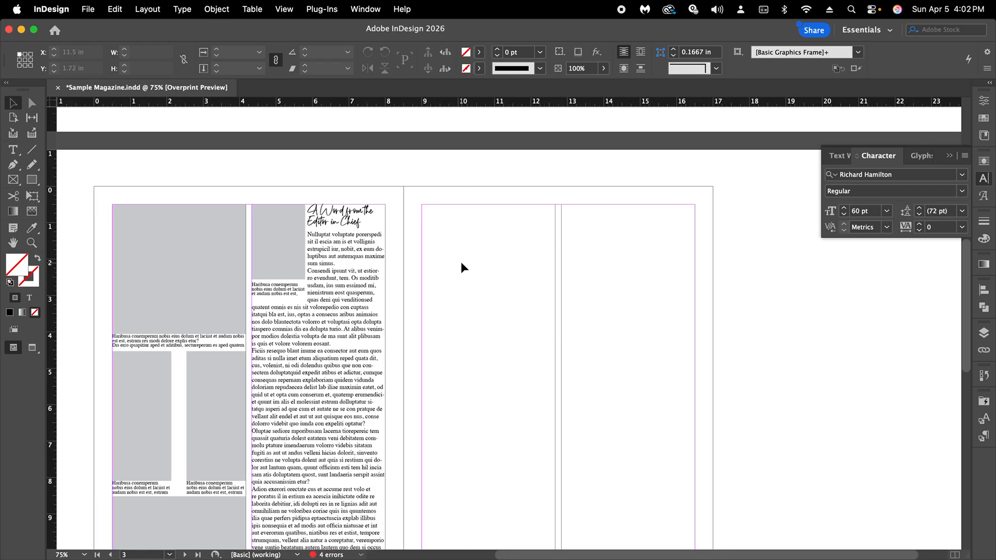
scroll(607, 391, down, 3)
scroll(610, 390, up, 2)
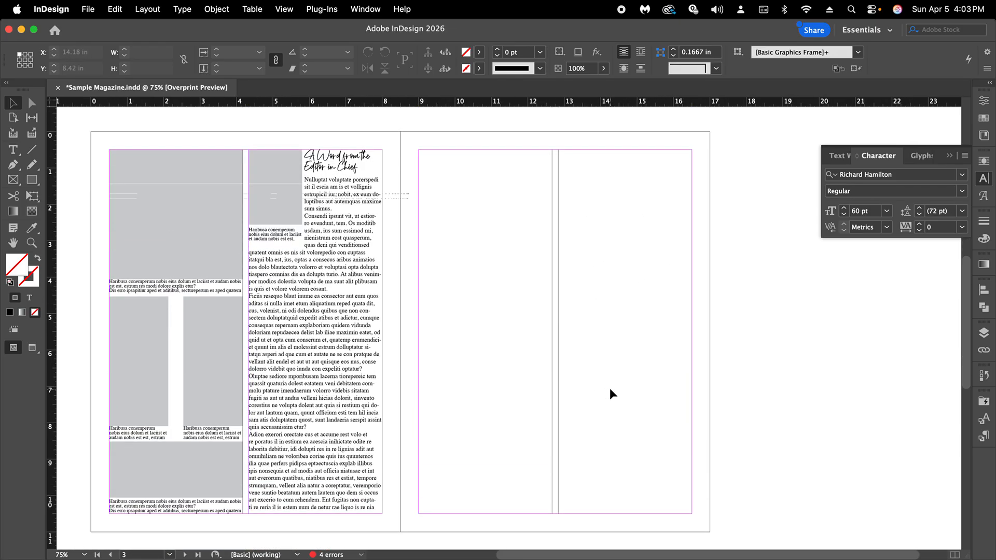
scroll(608, 386, right, 1)
scroll(602, 385, left, 3)
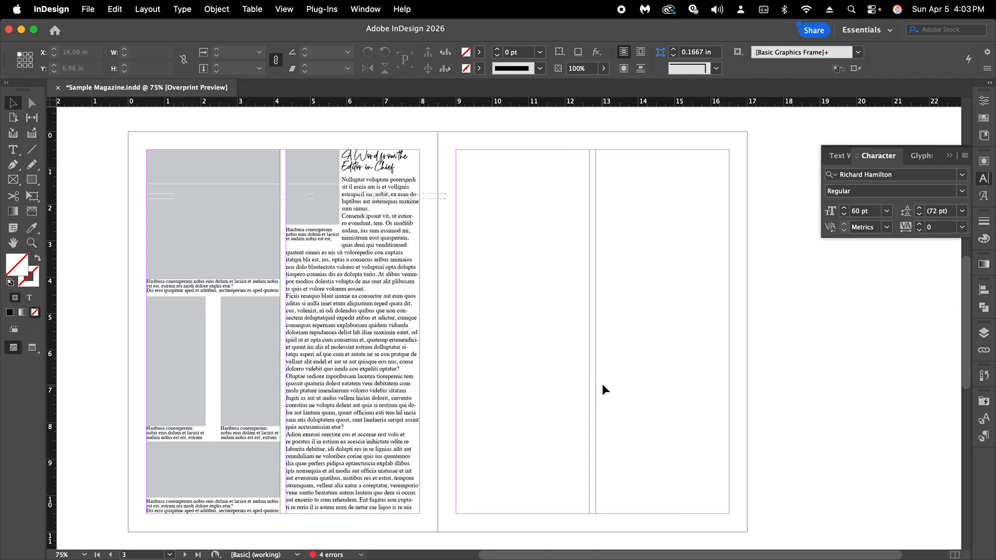